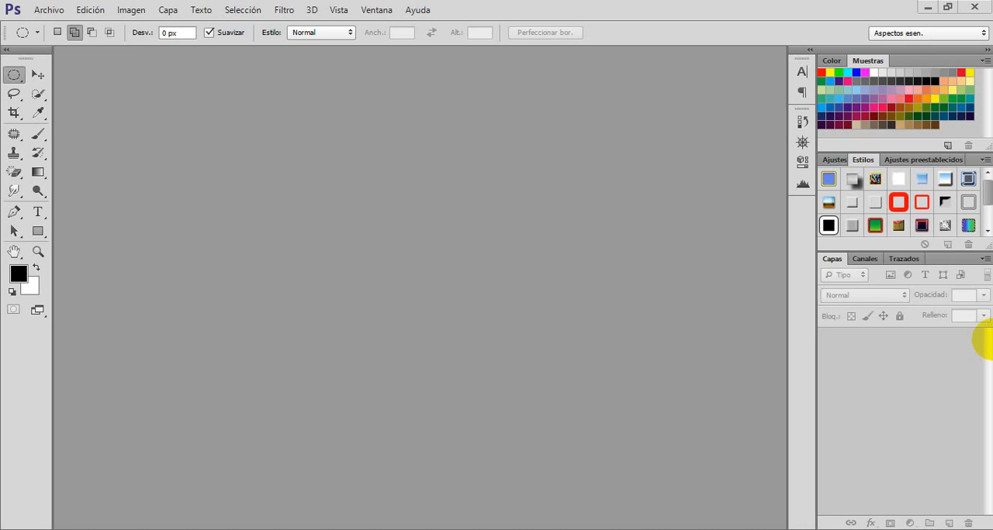
Step: Open the photo foto-blazer-1.jpg from the Imágenes folder
left_click(48, 11)
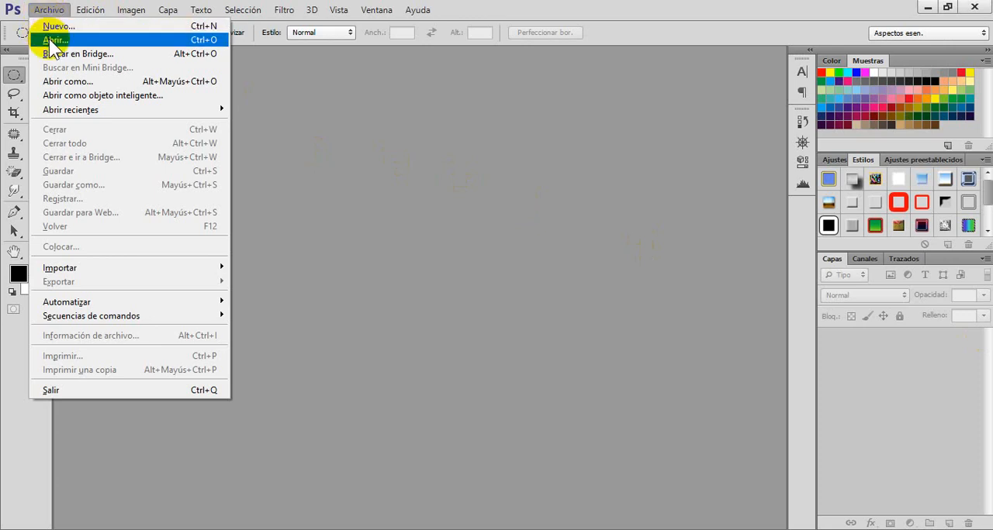
left_click(47, 40)
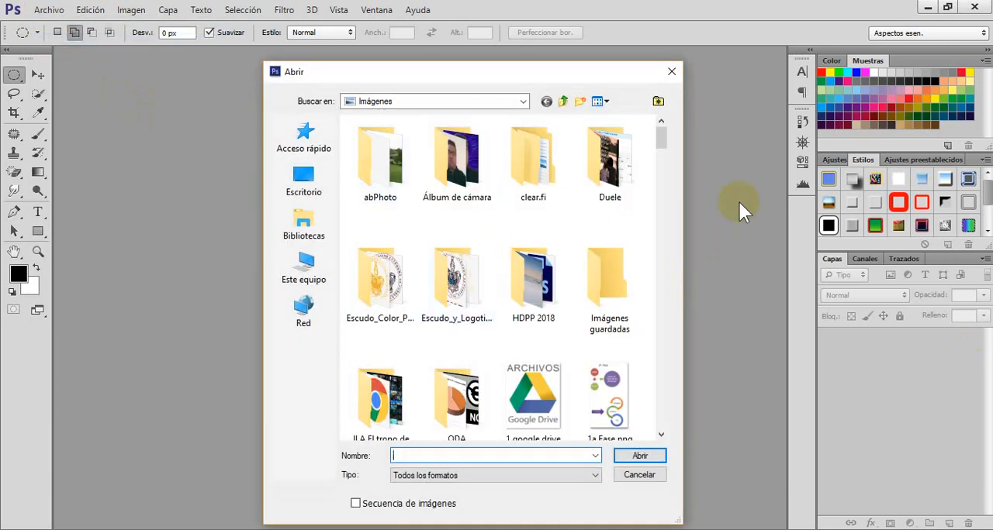
left_click_drag(664, 148, 694, 241)
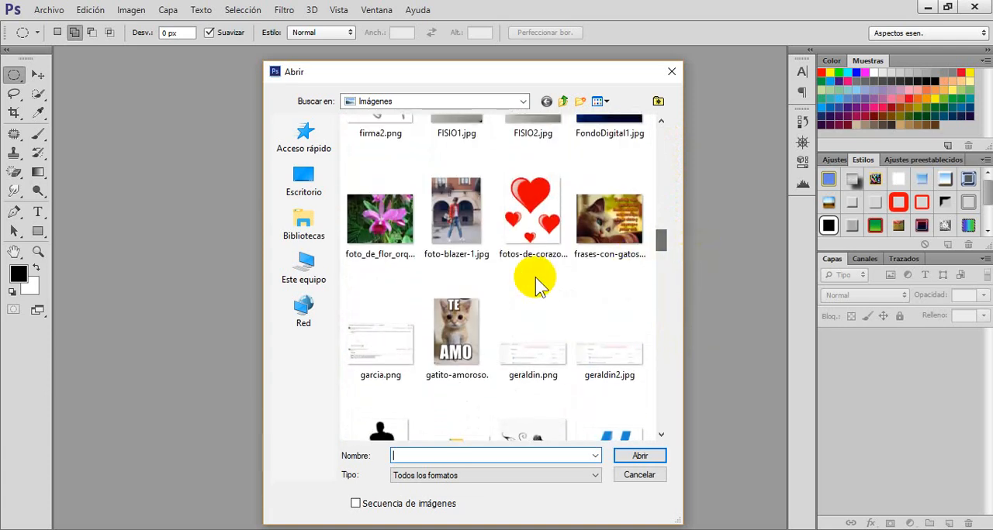
left_click(460, 214)
double_click(460, 214)
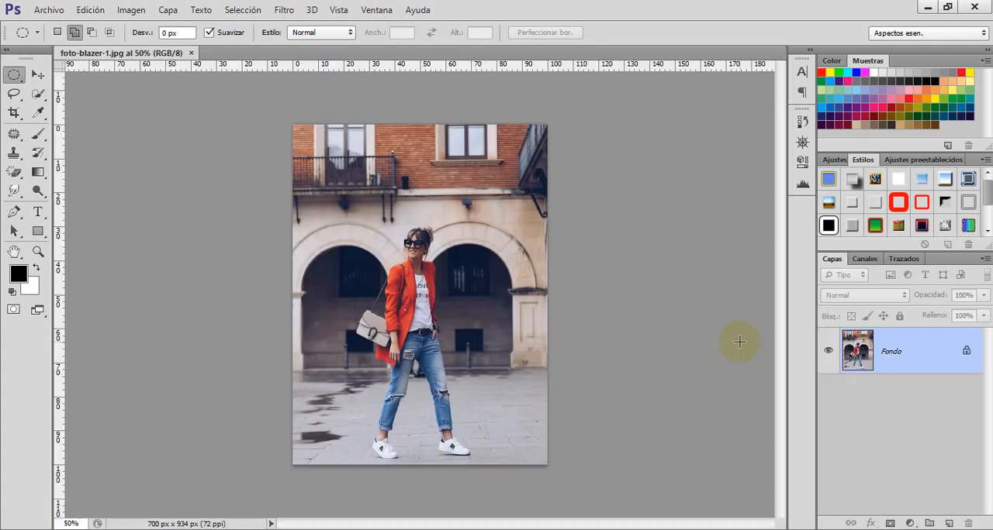
Step: Convert the locked Fondo background into a regular layer named Capa 0
key("ctrl+0")
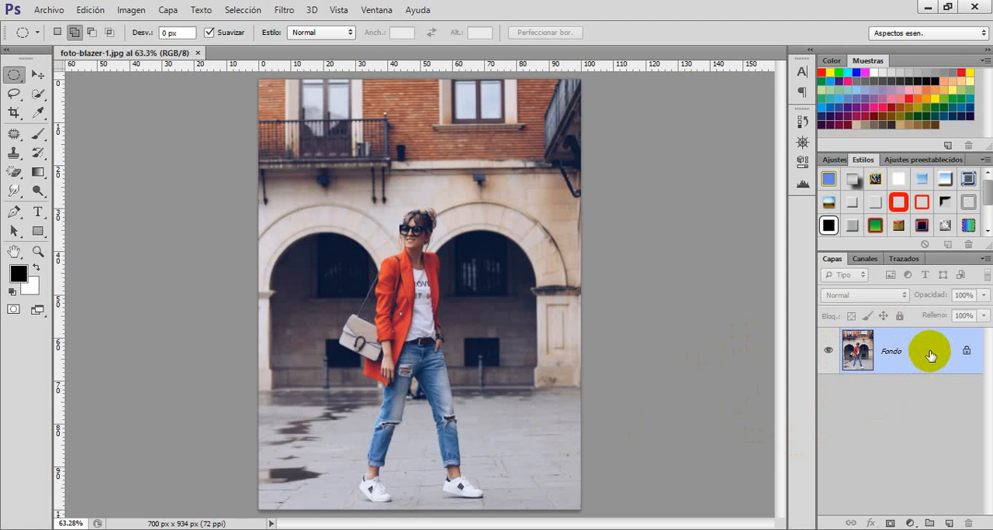
double_click(931, 356)
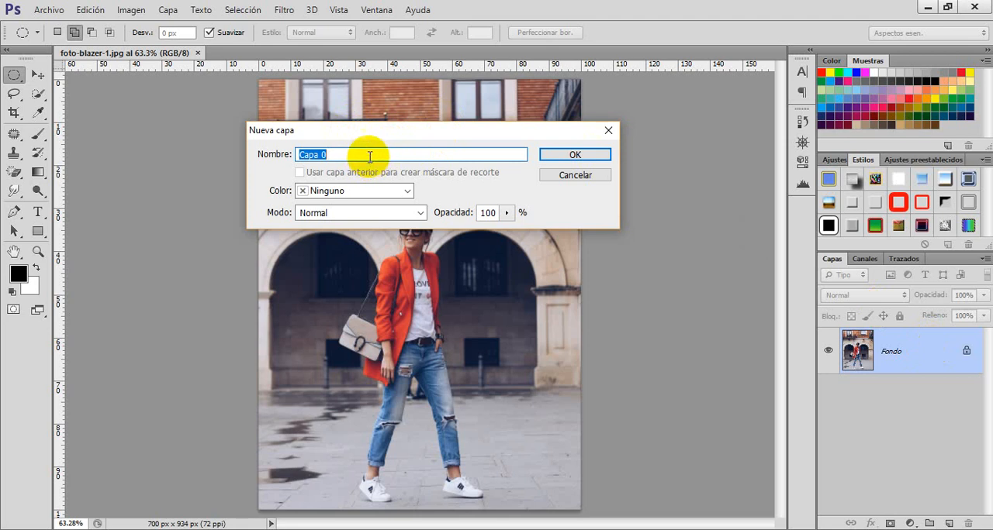
left_click(575, 154)
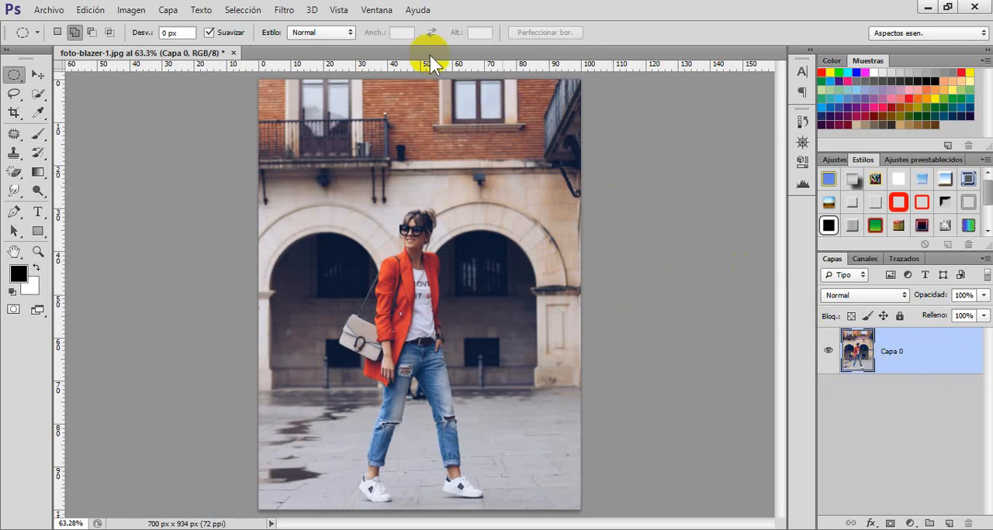
Step: Show the document's history and set the foto-blazer-1.jpg snapshot as the source for the History Brush
left_click(380, 11)
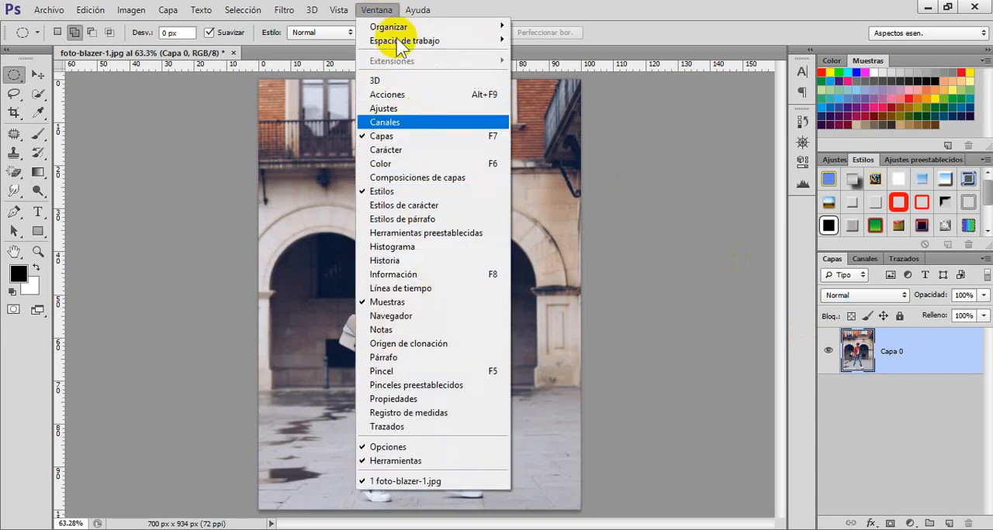
left_click(374, 10)
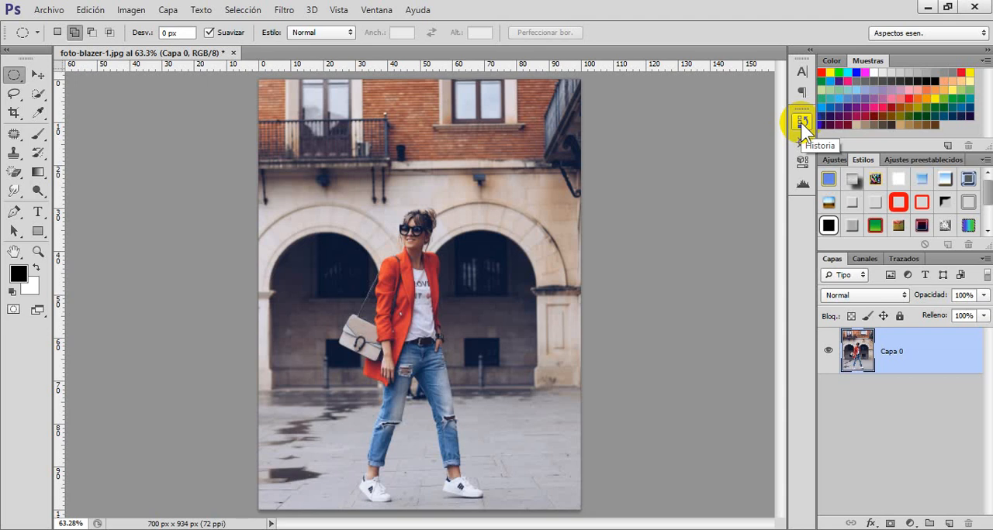
left_click(801, 122)
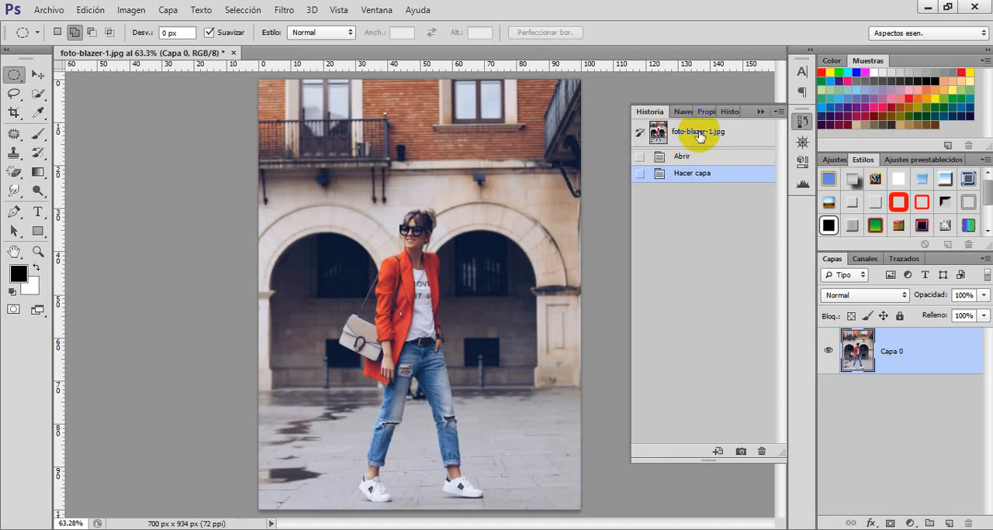
left_click(640, 158)
left_click(640, 175)
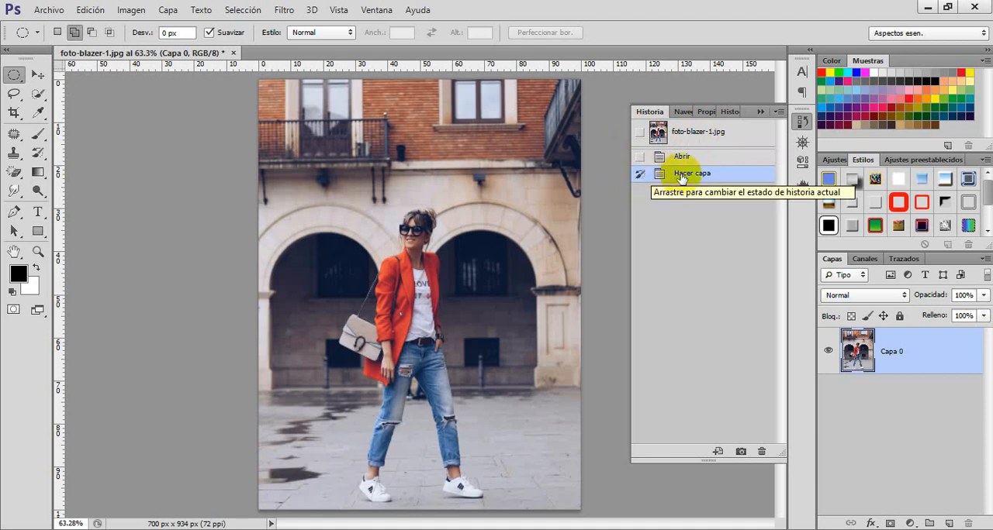
left_click(640, 133)
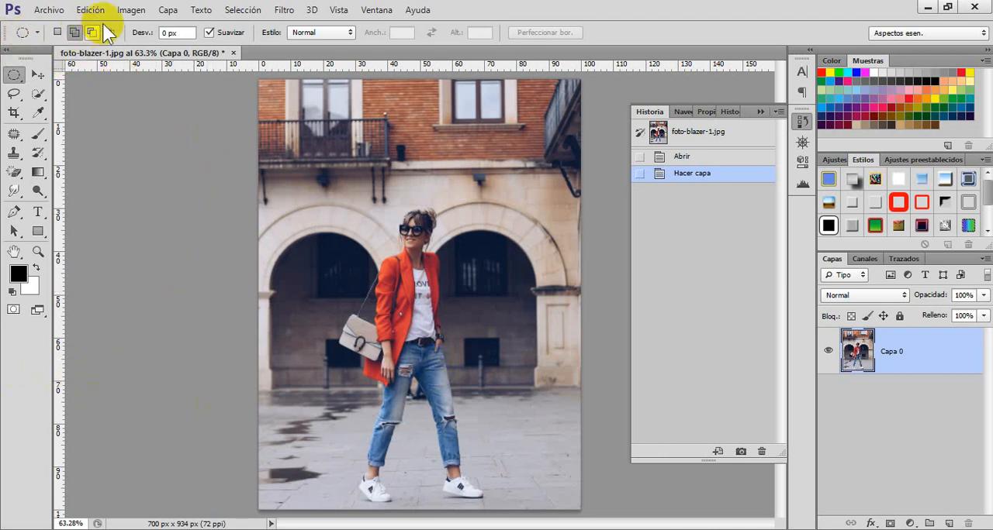
Step: Apply the Blanco y negro adjustment to Capa 0 with the Por defecto preset
left_click(129, 11)
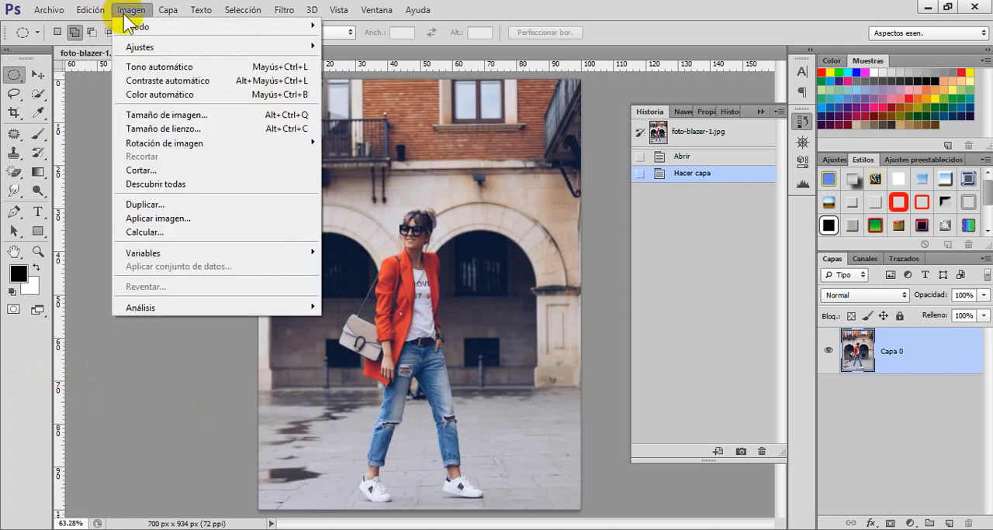
mouse_move(164, 47)
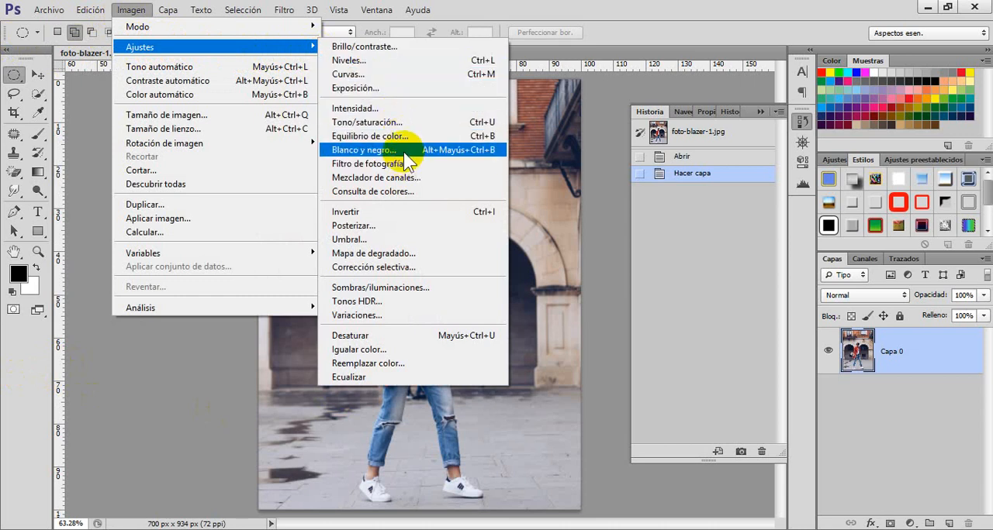
left_click(403, 152)
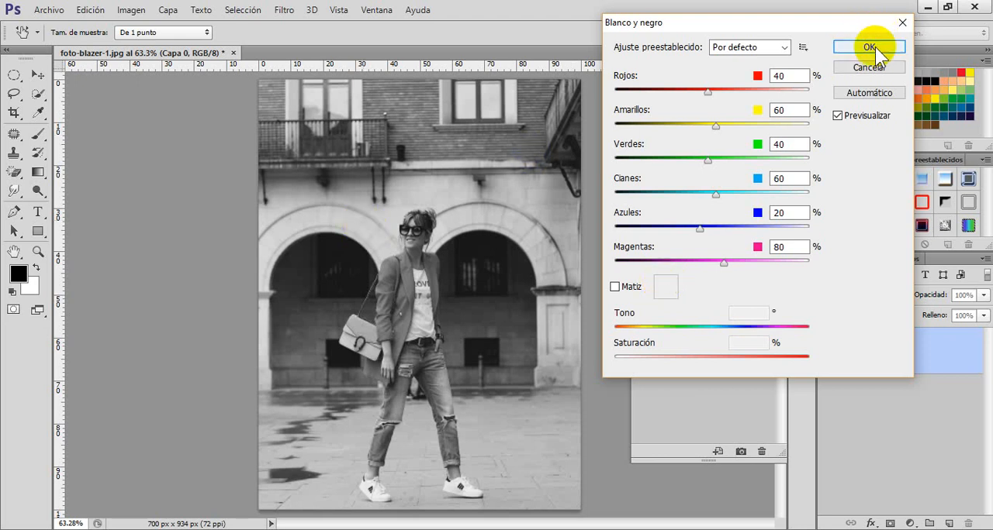
key("Escape")
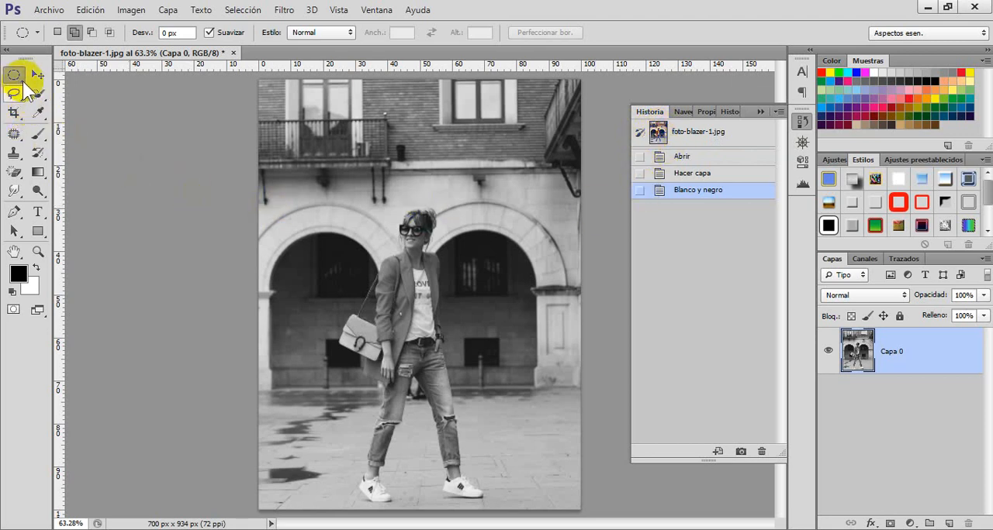
Step: Paint over the woman's face and hair with a 17 px History Brush at 100% hardness to bring back their original color
left_click(39, 152)
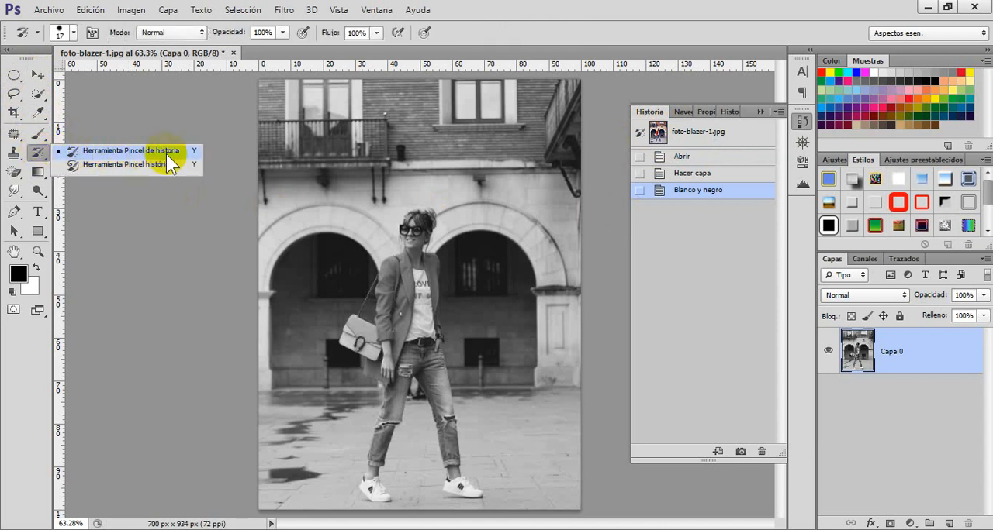
left_click(102, 150)
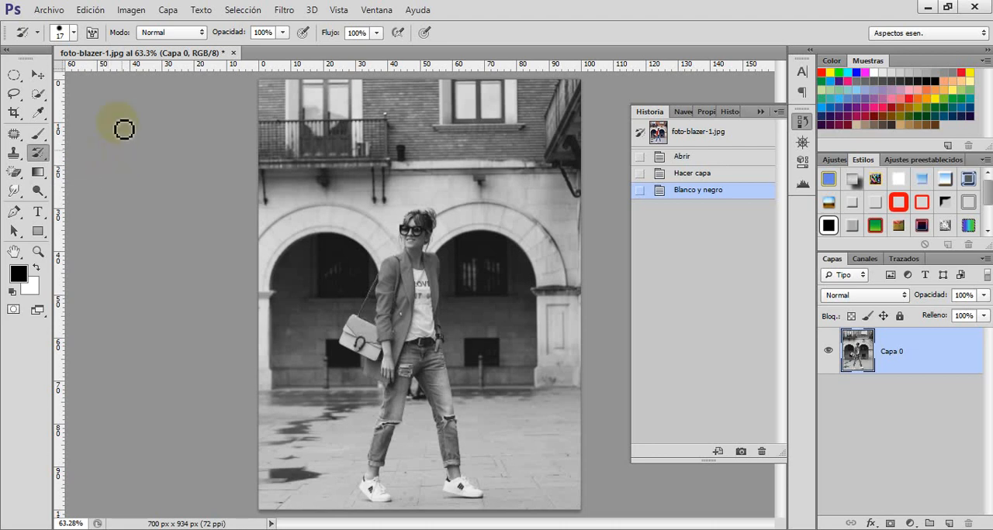
left_click(74, 35)
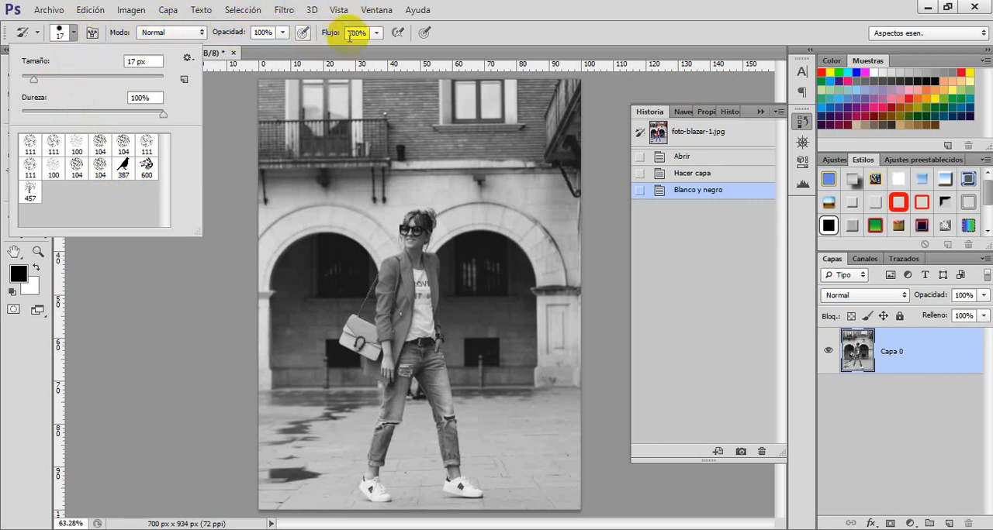
left_click(71, 30)
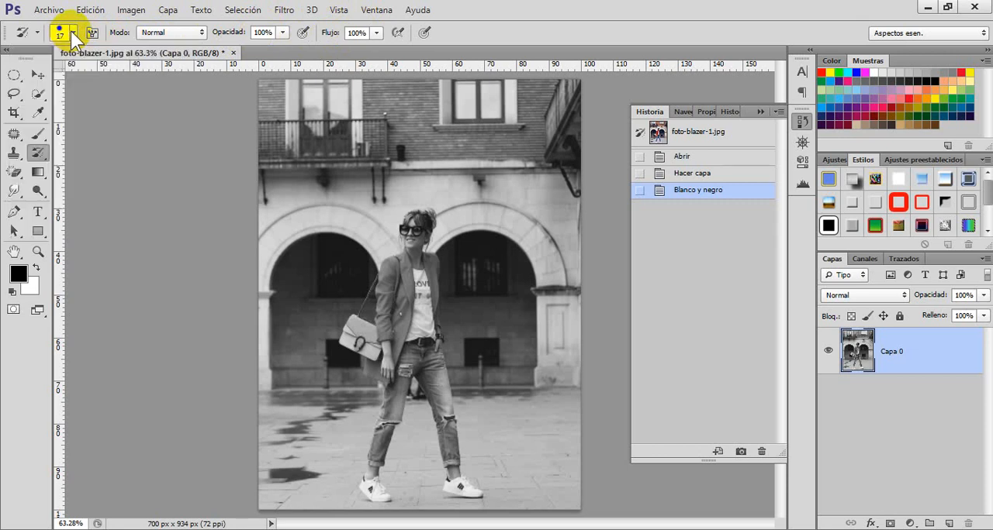
left_click_drag(311, 134, 334, 154)
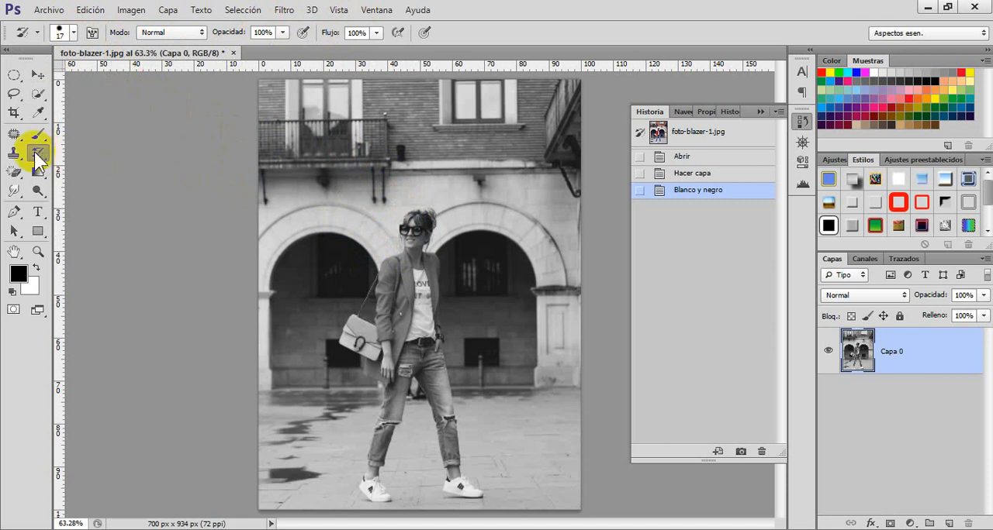
mouse_move(380, 245)
left_mouse_down()
mouse_move(416, 251)
mouse_move(412, 227)
mouse_move(435, 219)
mouse_move(434, 229)
mouse_move(412, 227)
mouse_move(427, 230)
mouse_move(416, 245)
mouse_move(436, 247)
mouse_move(415, 262)
mouse_move(455, 256)
left_mouse_up()
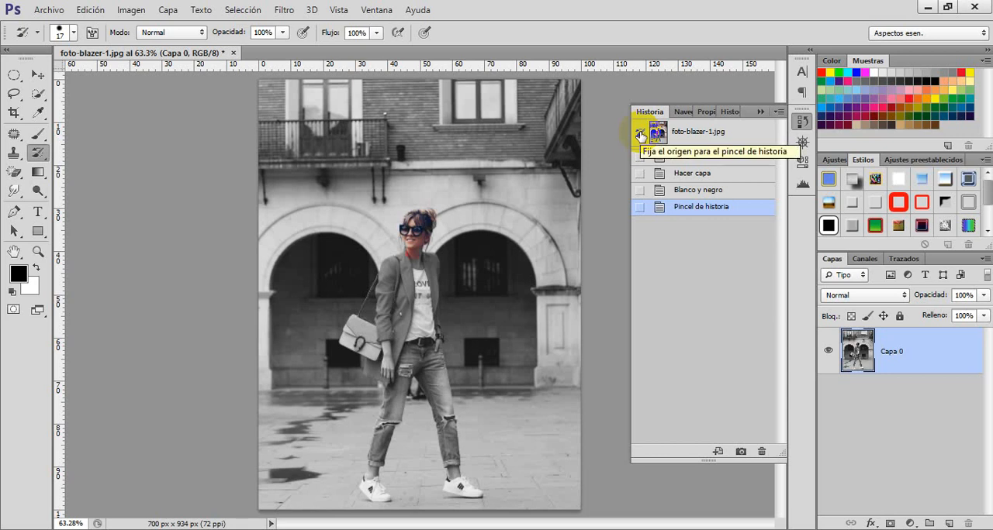
Step: Try other history states as the History Brush source on the arch area, and return the source to the foto-blazer-1.jpg snapshot
left_click(639, 174)
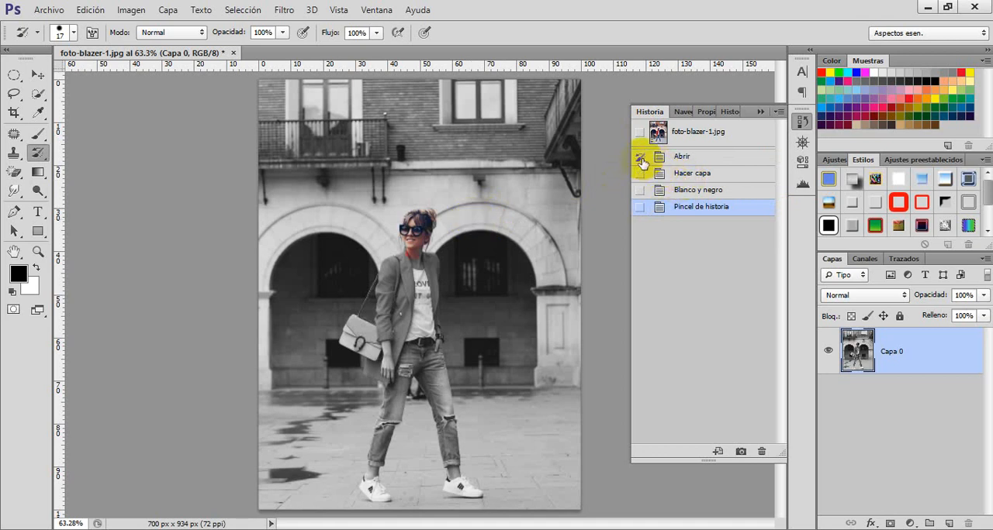
left_click(634, 207)
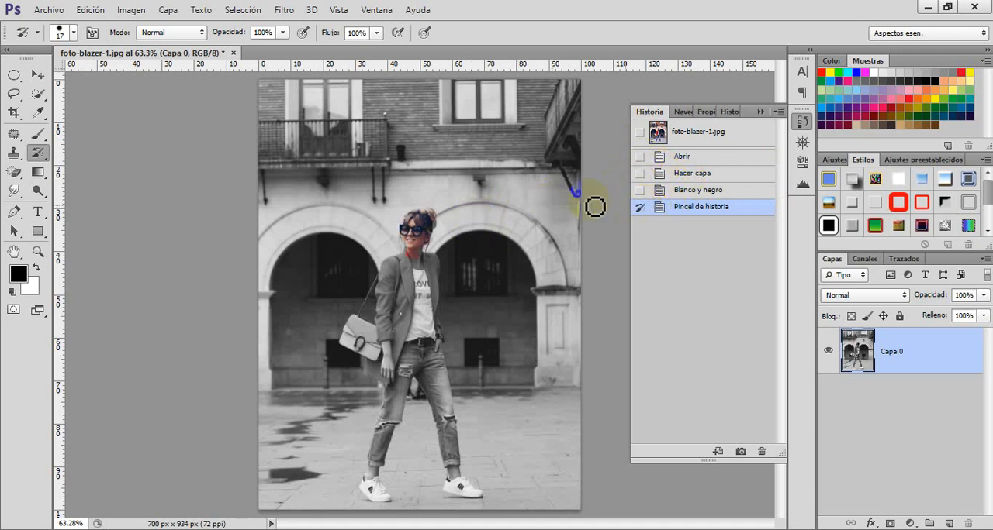
left_click(640, 190)
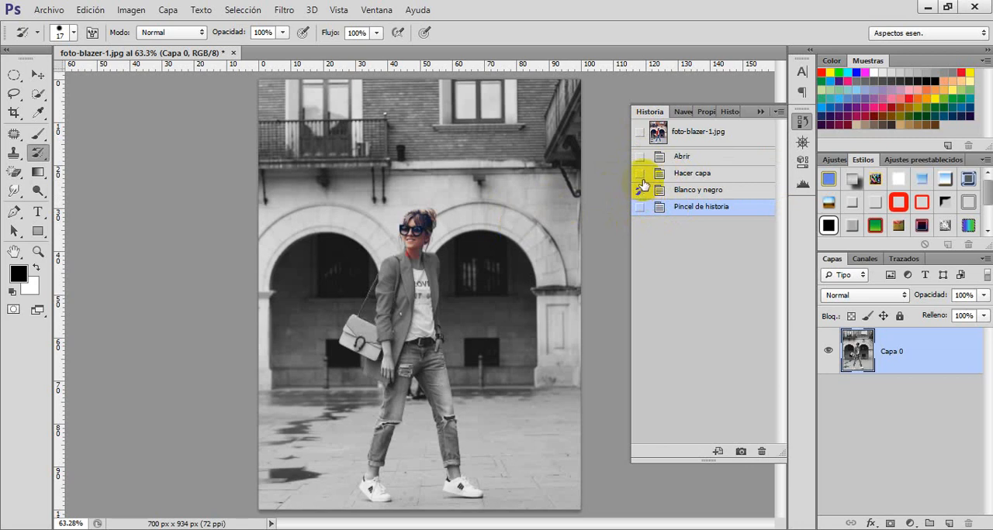
left_click(639, 157)
left_click(476, 243)
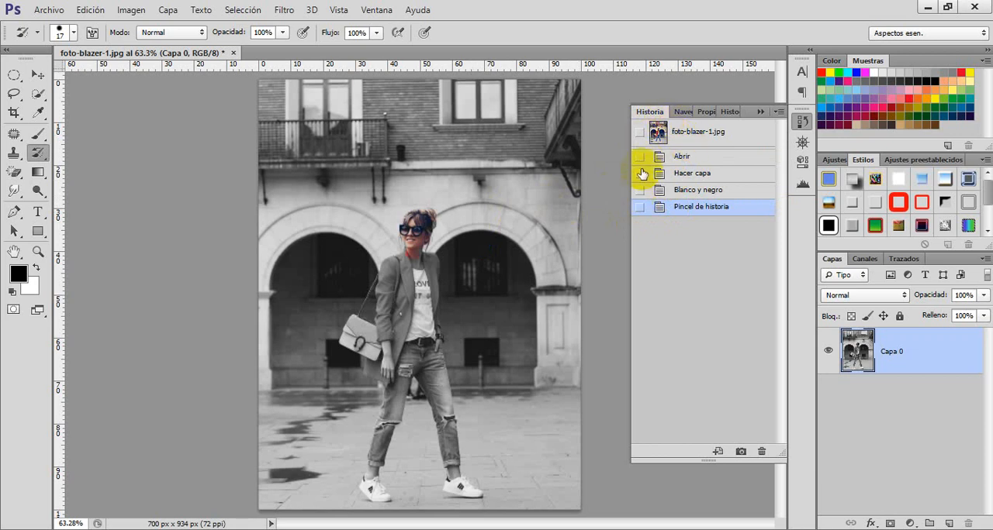
left_click(460, 233)
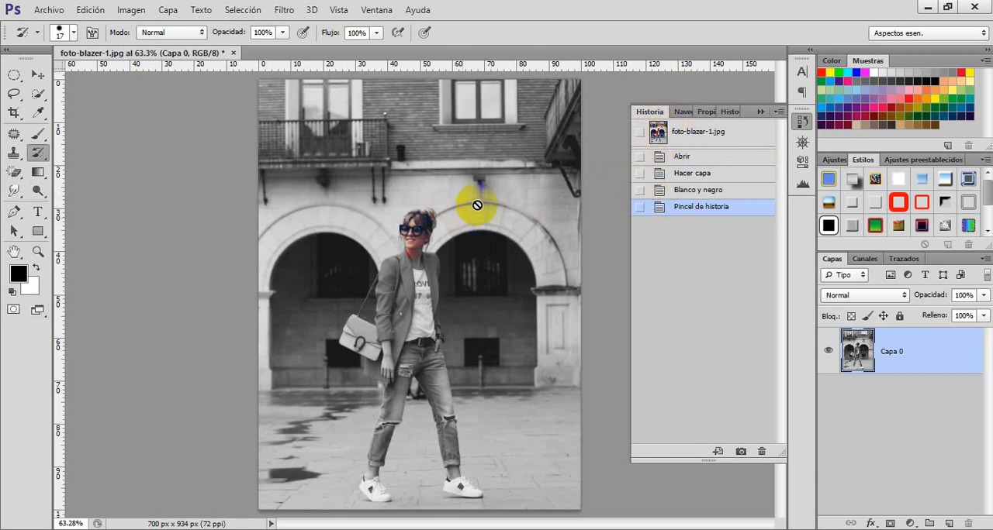
left_click(500, 231)
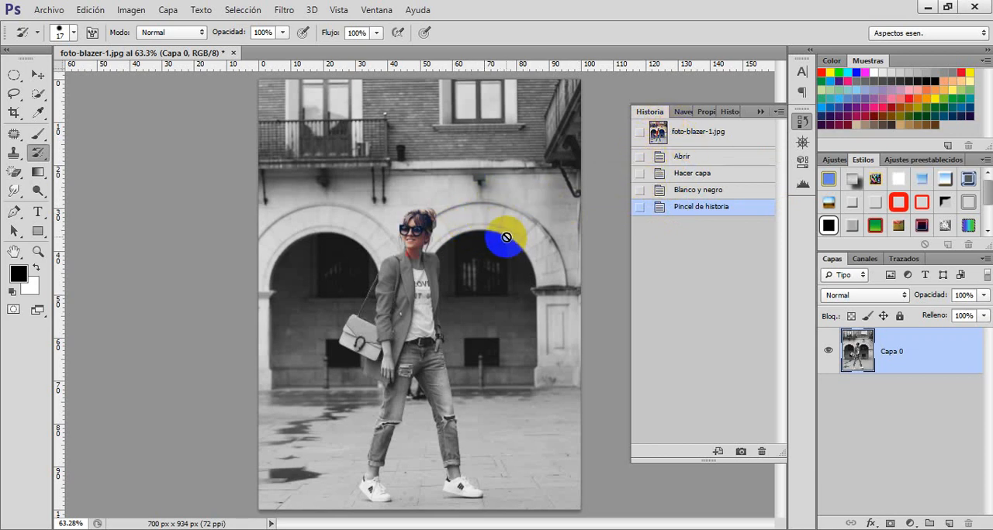
left_click(640, 135)
Step: Paint over the jacket's shoulders, collar and upper lapels with the History Brush to restore their original orange-red color
mouse_move(403, 250)
left_mouse_down()
mouse_move(430, 265)
mouse_move(398, 270)
left_mouse_up()
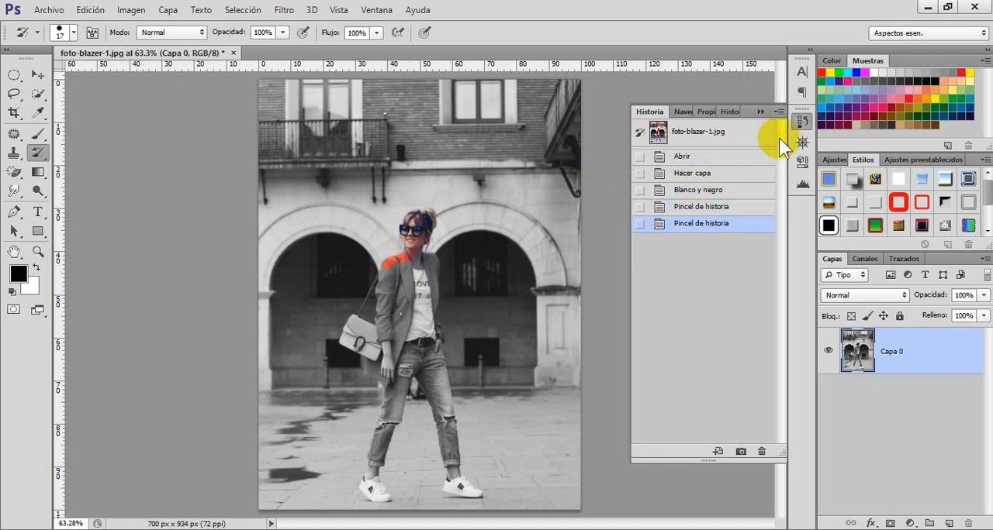
left_click(808, 144)
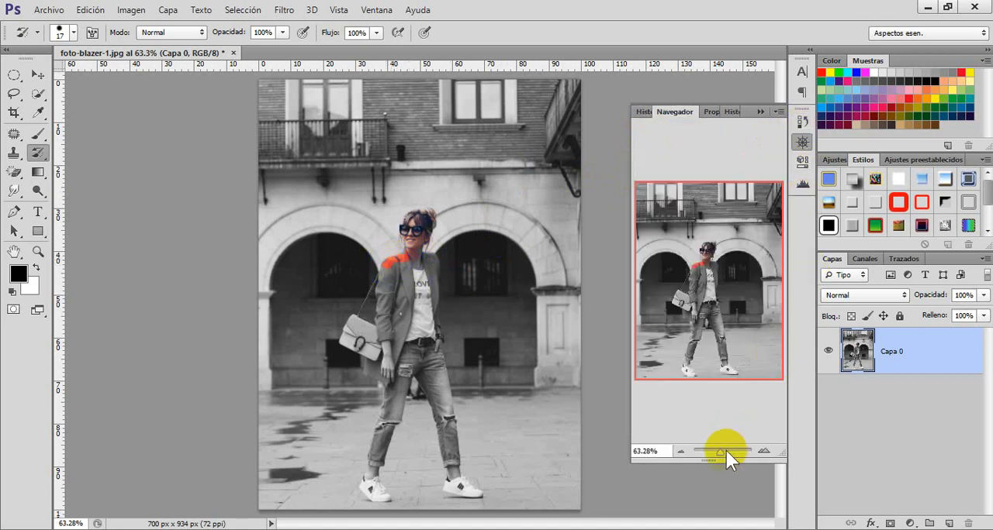
left_click_drag(721, 454, 730, 453)
left_click_drag(709, 307, 586, 304)
left_click(344, 311)
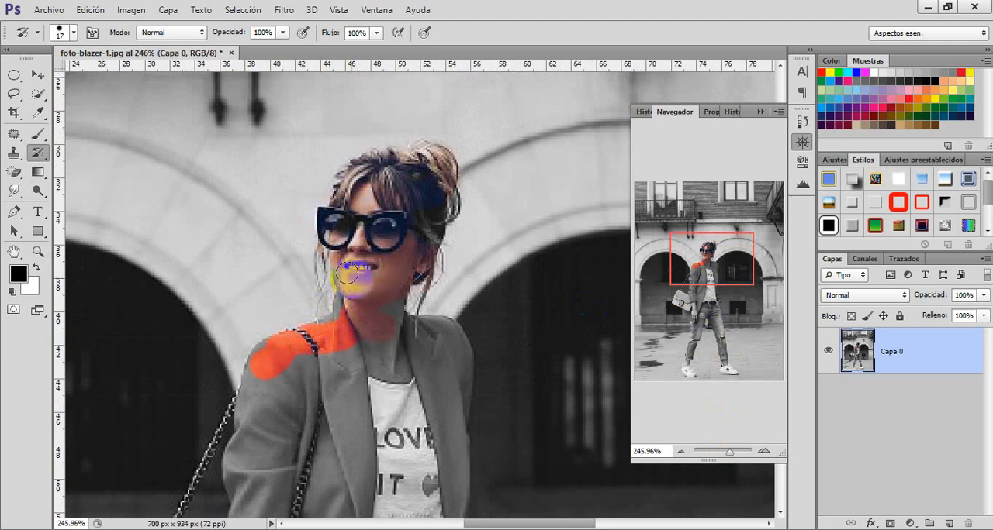
mouse_move(344, 271)
left_mouse_down()
mouse_move(332, 332)
mouse_move(265, 350)
left_mouse_up()
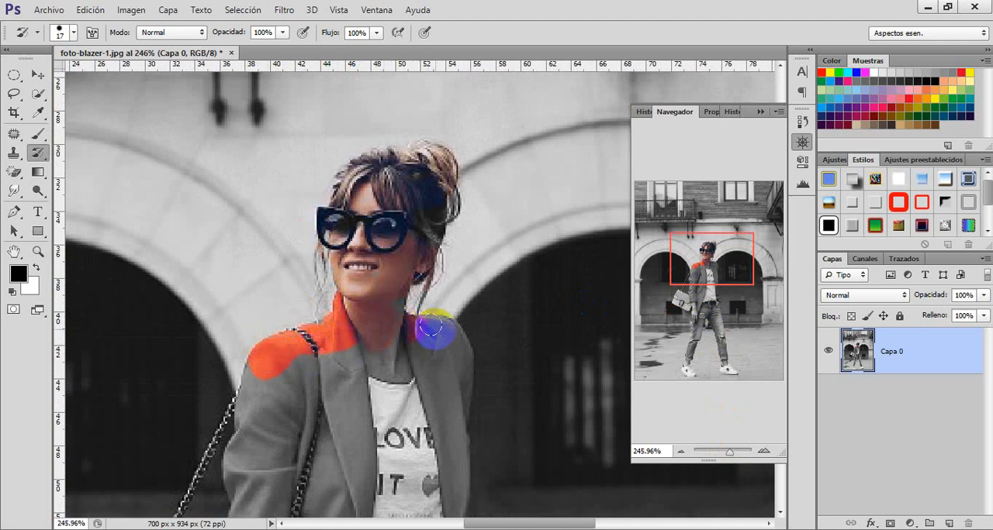
mouse_move(444, 331)
left_mouse_down()
mouse_move(460, 358)
mouse_move(354, 335)
mouse_move(286, 362)
mouse_move(487, 377)
left_mouse_up()
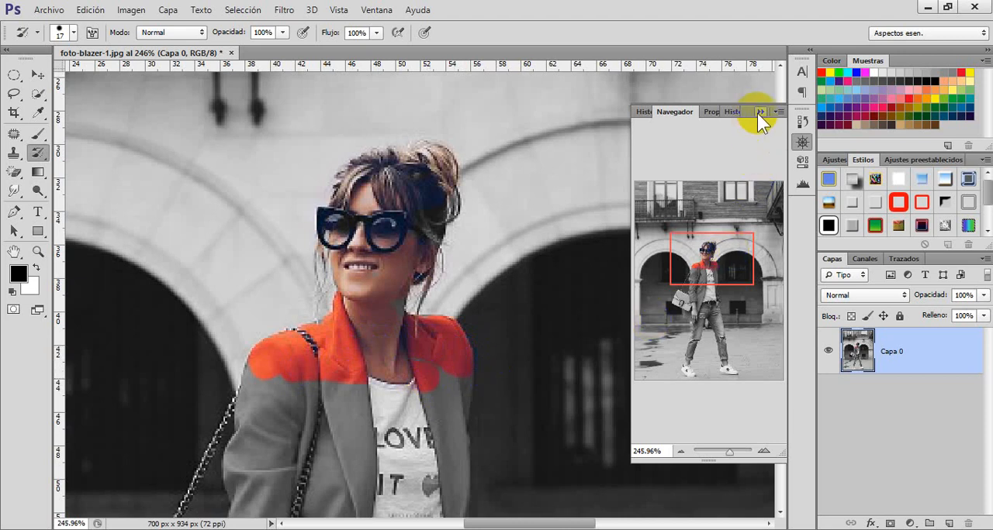
left_click(733, 112)
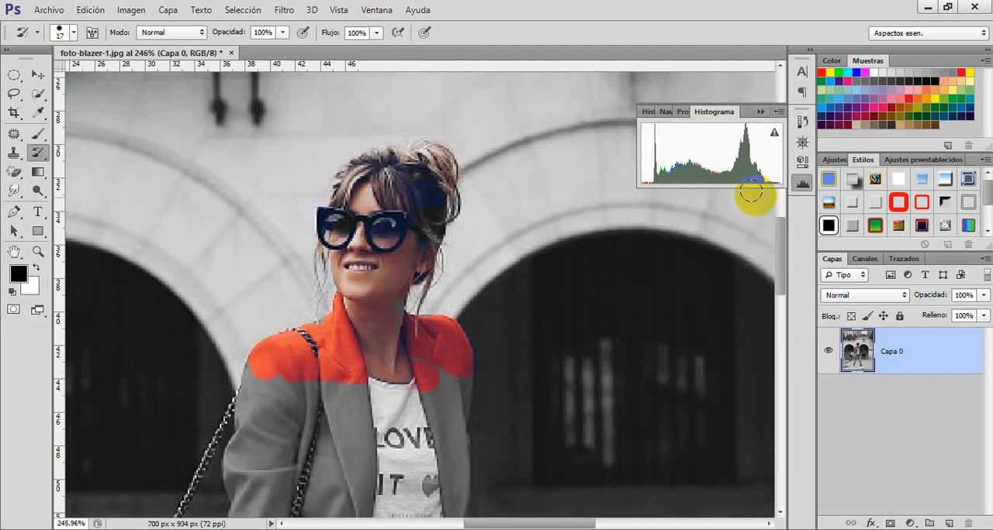
Step: Return the photo to its original full-color state using the foto-blazer-1.jpg history snapshot
left_click(646, 111)
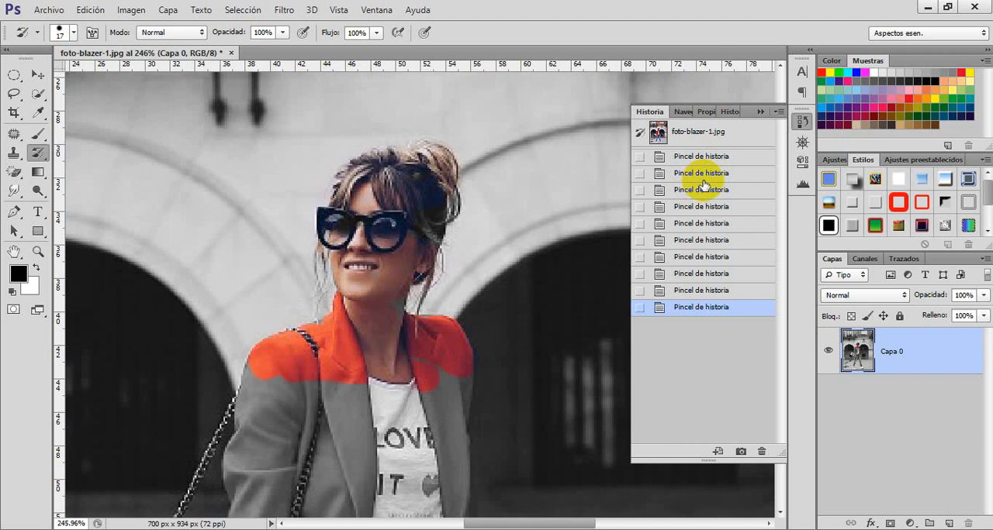
left_click(704, 138)
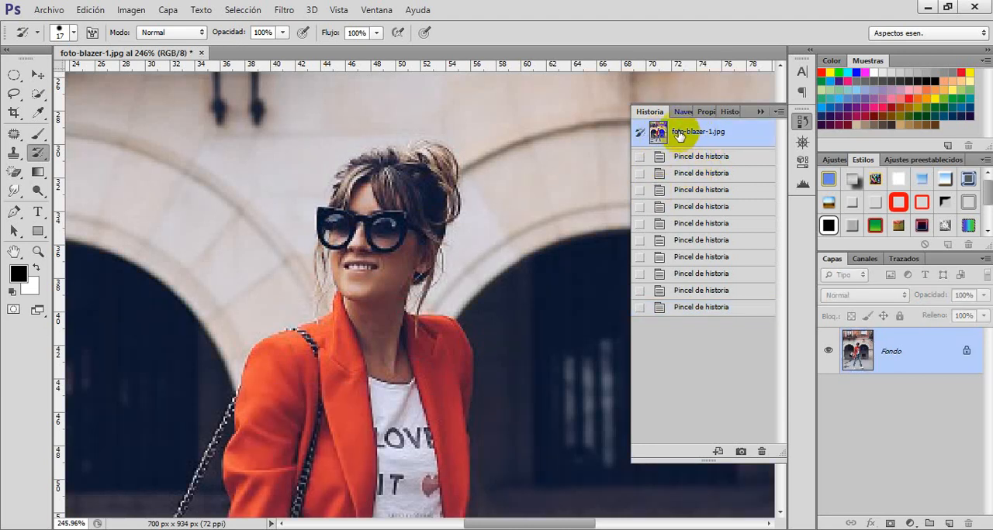
key("ctrl+0")
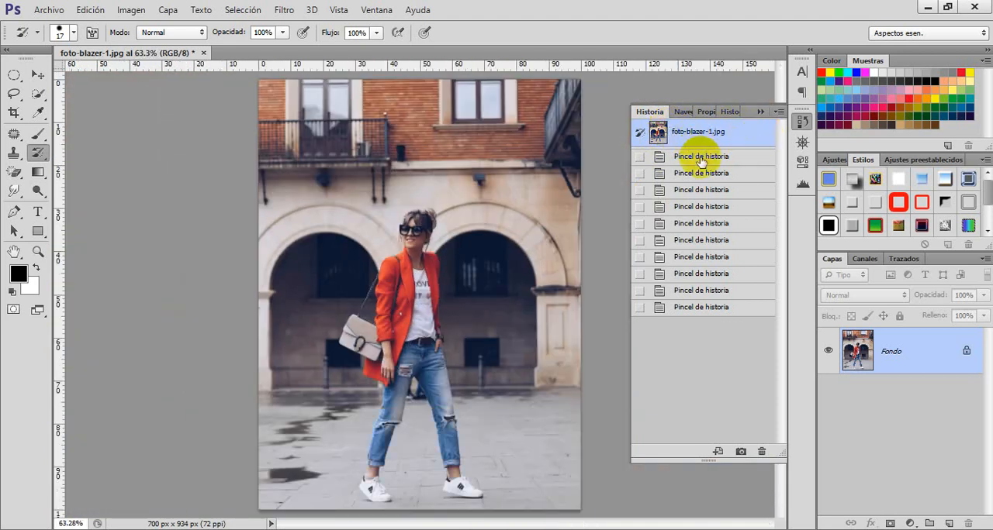
left_click(698, 156)
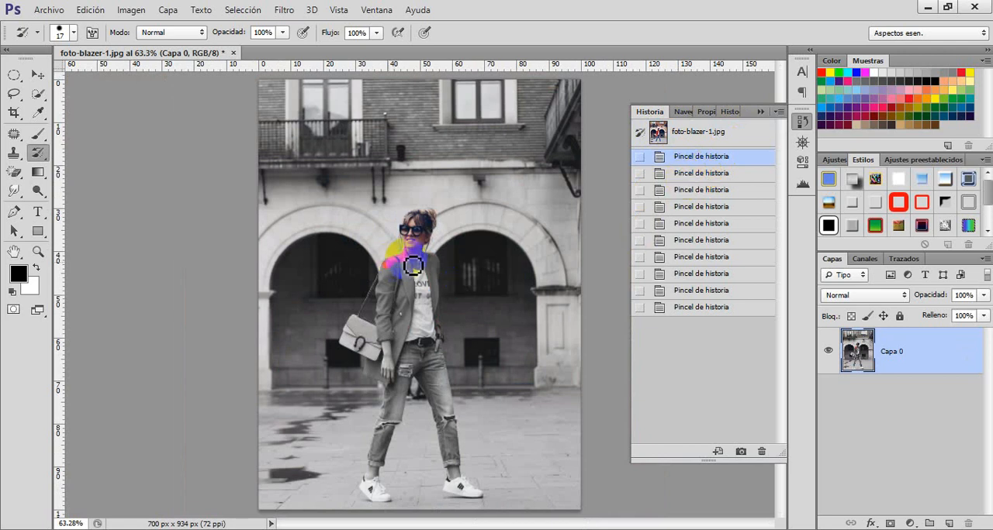
left_click(710, 133)
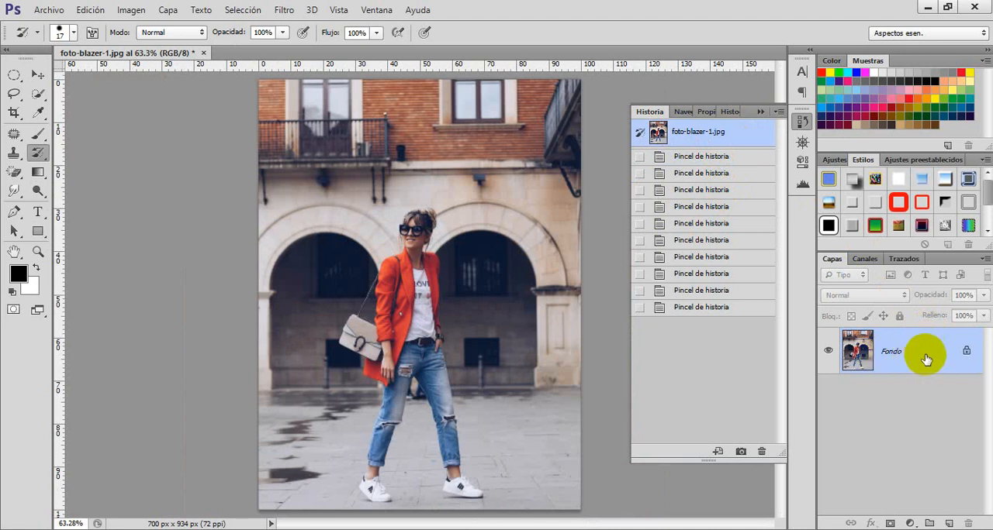
Step: Convert the Fondo background into layer Capa 0 and apply the Blanco y negro adjustment with the Por defecto preset
double_click(921, 356)
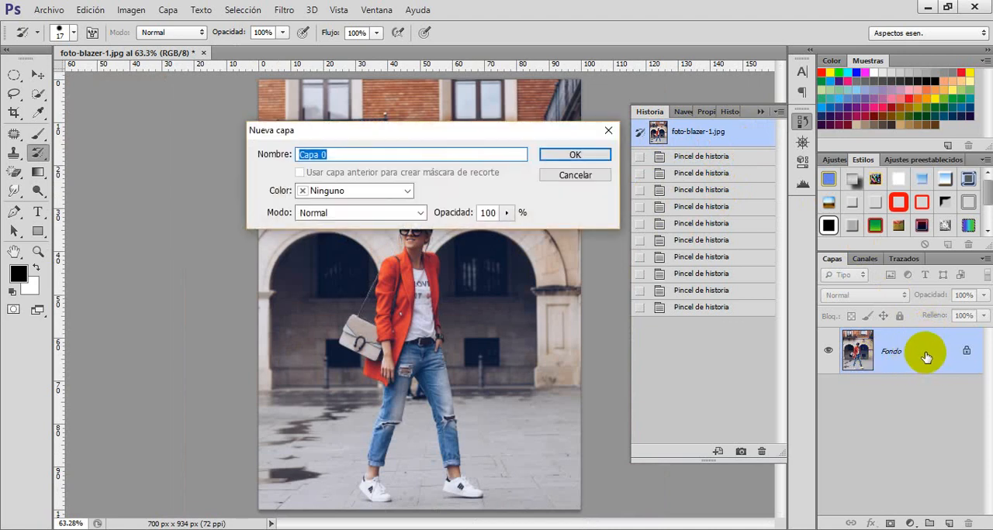
left_click(577, 154)
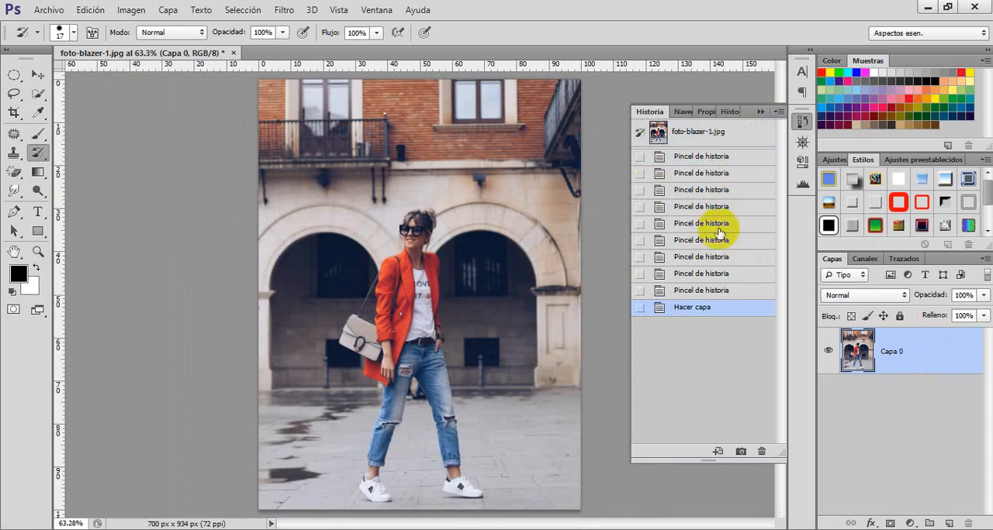
left_click(131, 11)
mouse_move(208, 48)
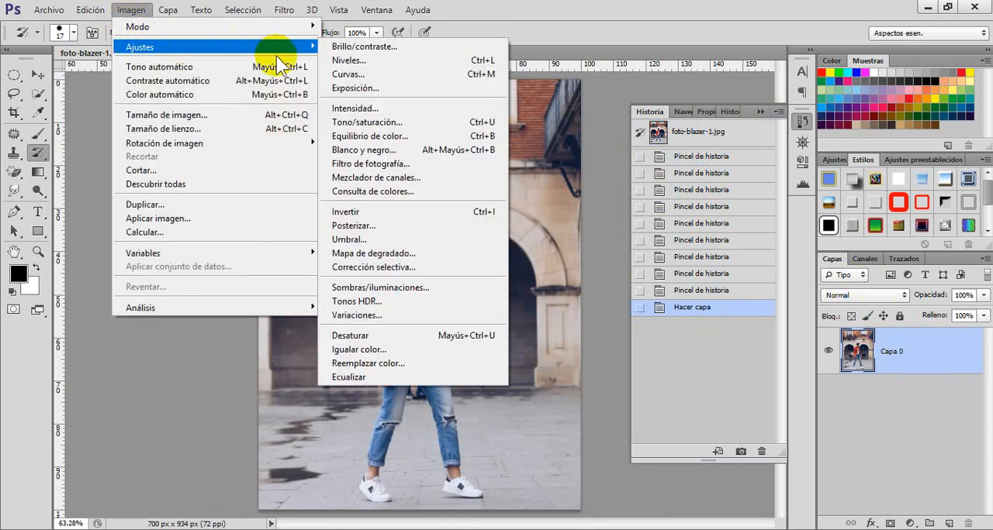
left_click(380, 155)
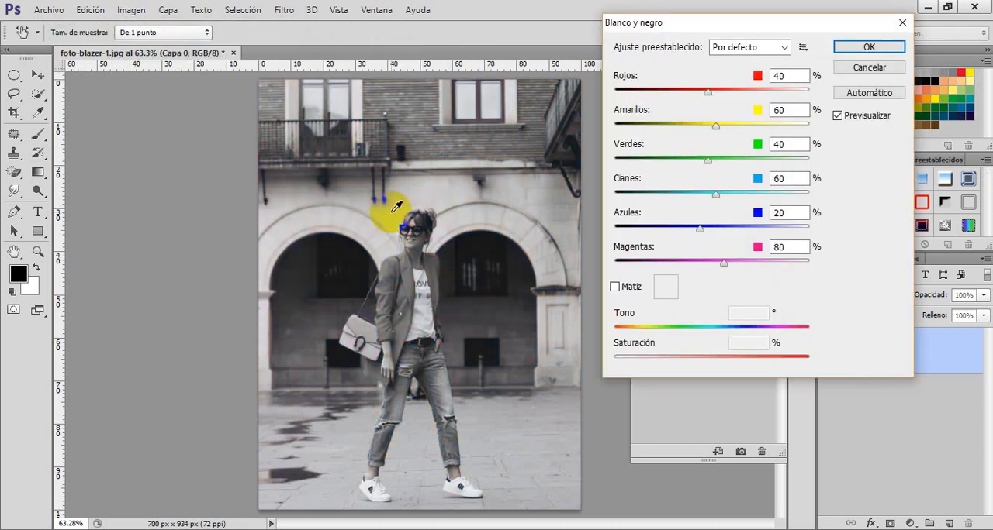
left_click(890, 47)
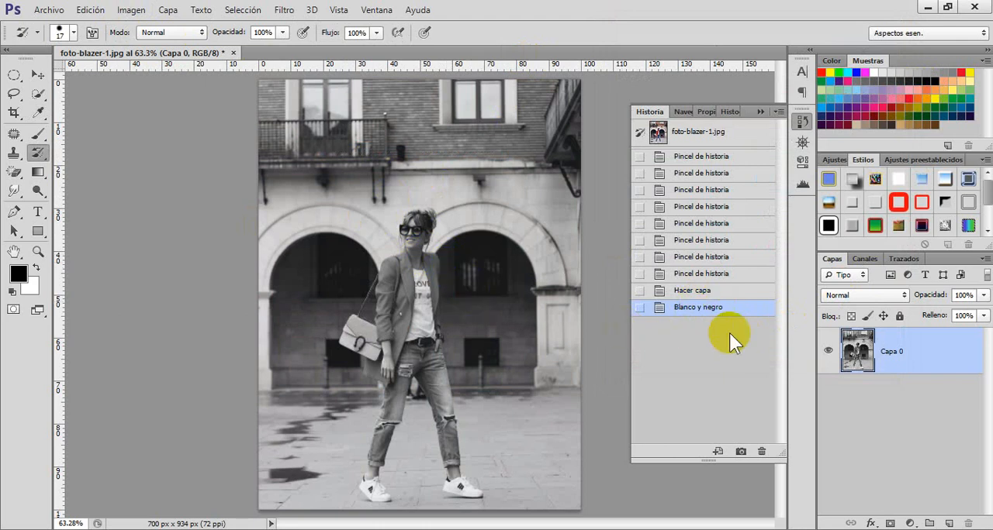
Step: Create a history snapshot of the black and white photo and make that snapshot the current state
left_click(741, 452)
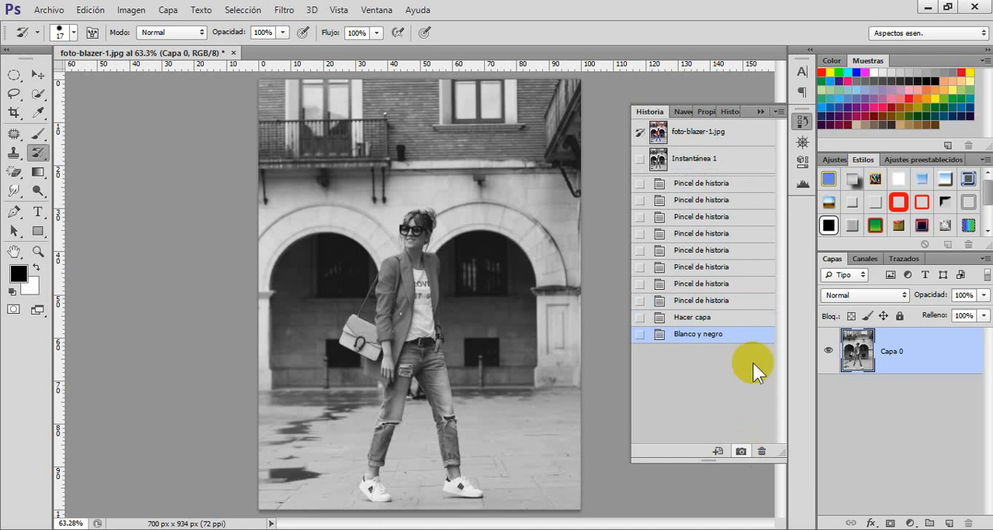
left_click(712, 161)
mouse_move(423, 285)
left_mouse_down()
mouse_move(451, 302)
mouse_move(444, 286)
mouse_move(441, 320)
left_mouse_up()
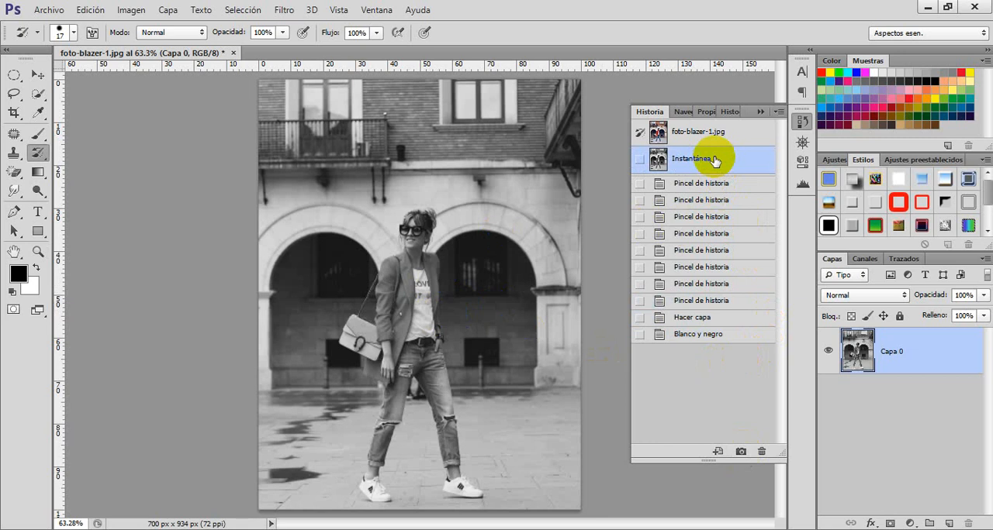
Step: Select the woman's head, jacket, shirt and handbag with the Quick Selection tool at 15 px
left_click(803, 143)
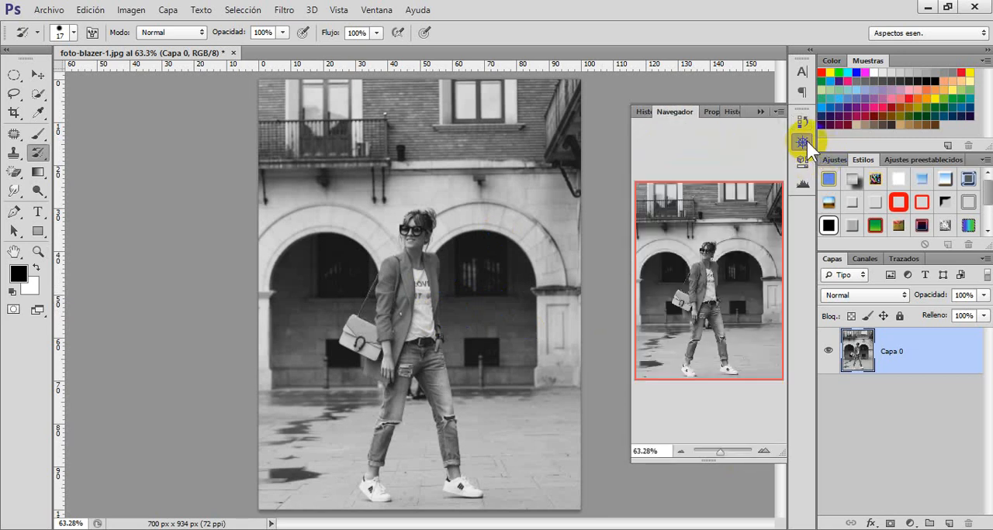
left_click_drag(721, 448, 723, 454)
mouse_move(720, 357)
left_mouse_down()
mouse_move(719, 326)
mouse_move(722, 346)
left_mouse_up()
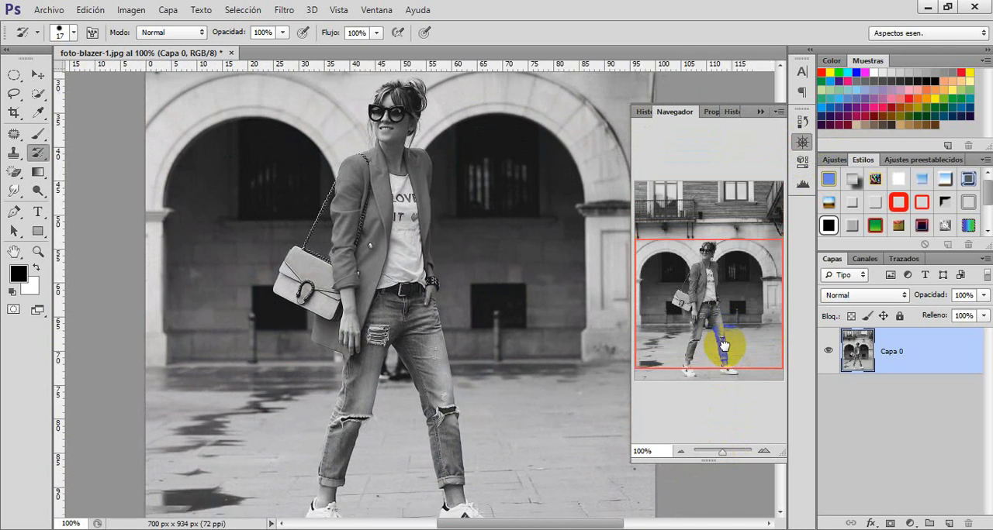
left_click_drag(386, 122, 387, 103)
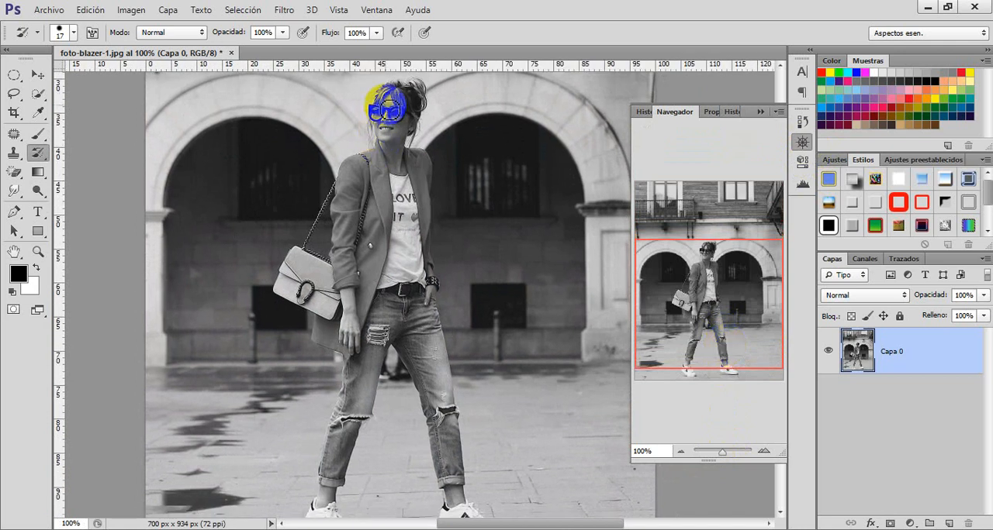
left_click(41, 93)
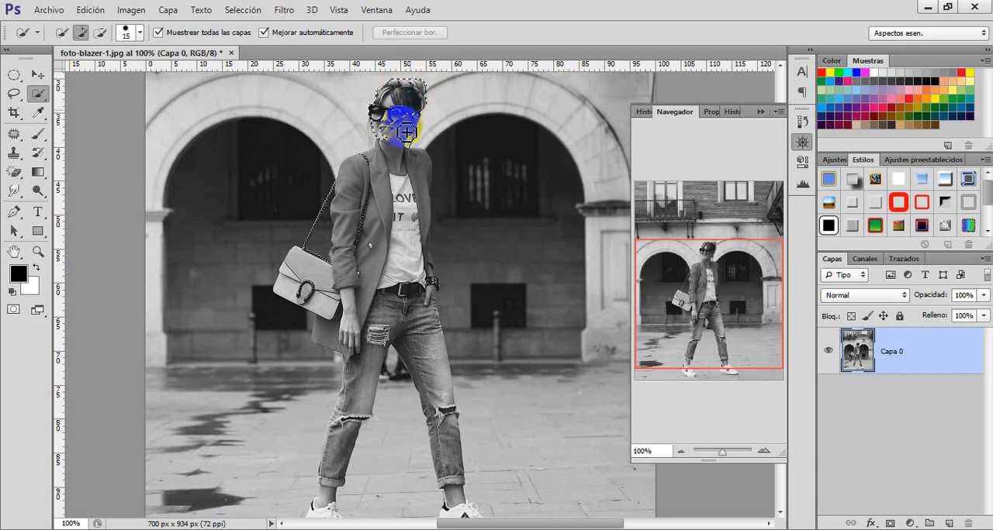
mouse_move(388, 149)
left_mouse_down()
mouse_move(349, 177)
mouse_move(416, 164)
mouse_move(419, 174)
mouse_move(371, 200)
mouse_move(398, 180)
mouse_move(395, 232)
mouse_move(354, 228)
mouse_move(360, 290)
mouse_move(403, 289)
mouse_move(432, 268)
mouse_move(435, 246)
mouse_move(438, 296)
mouse_move(434, 281)
mouse_move(332, 304)
mouse_move(317, 290)
mouse_move(305, 302)
mouse_move(310, 293)
mouse_move(298, 293)
left_mouse_up()
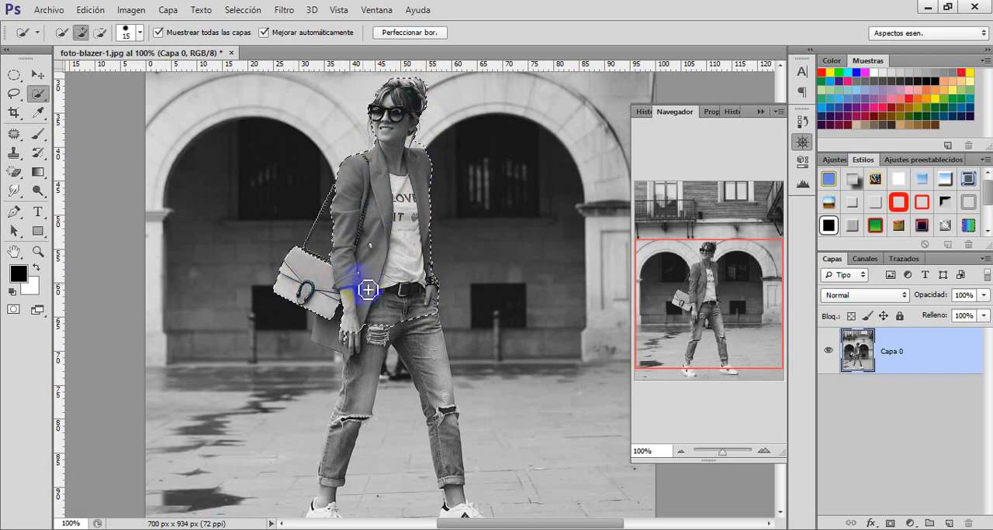
Step: Extend the quick selection down over both legs of the jeans and both sneakers
scroll(368, 287, "down", 3)
left_click_drag(385, 246, 383, 258)
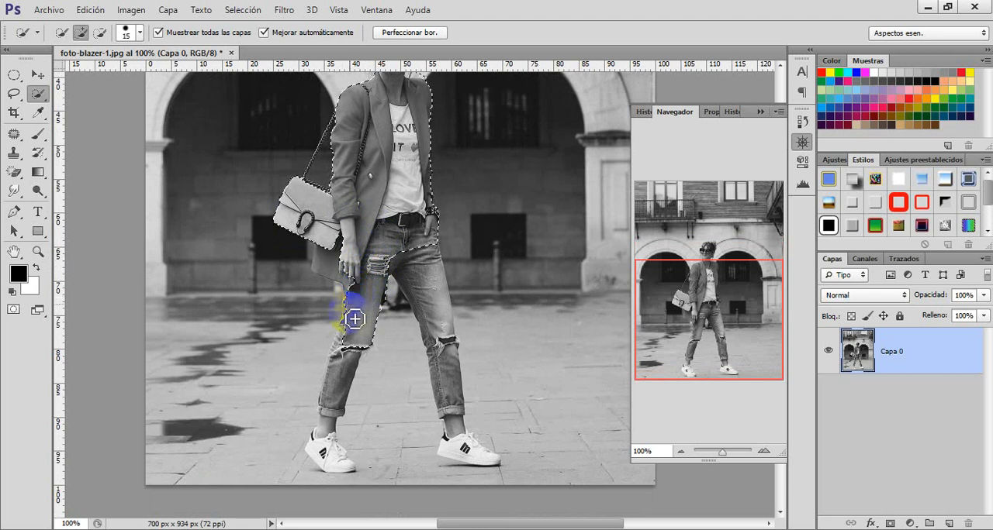
left_click_drag(342, 367, 328, 406)
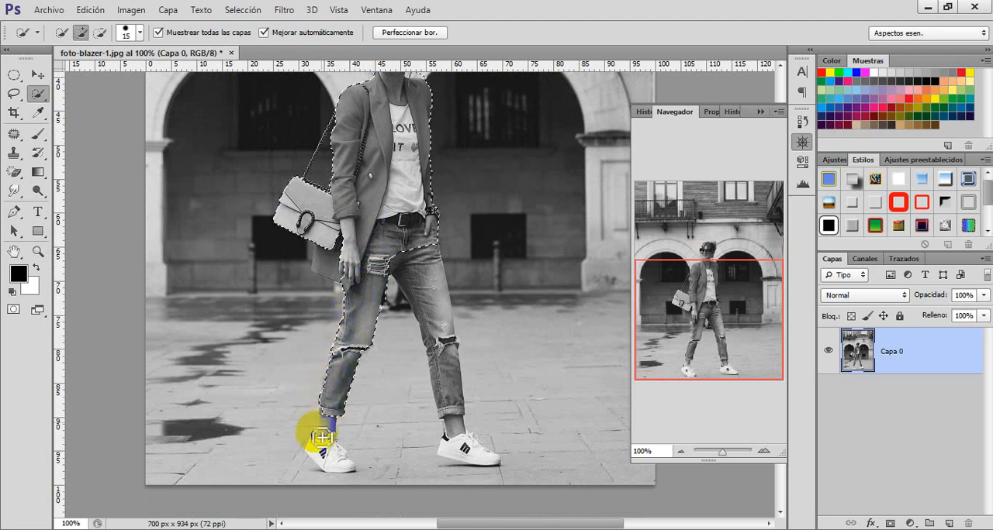
left_click_drag(321, 452, 339, 463)
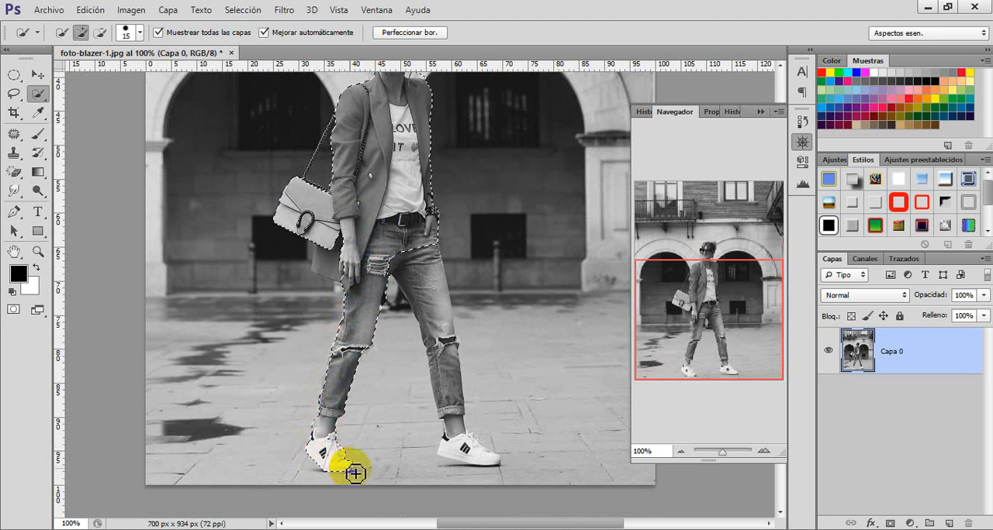
left_click_drag(353, 470, 355, 469)
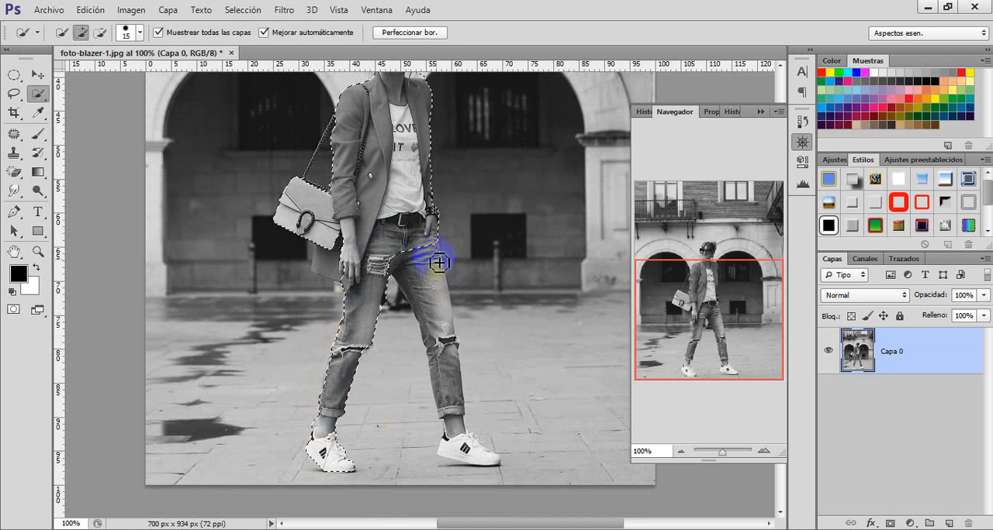
mouse_move(439, 288)
left_mouse_down()
mouse_move(434, 315)
mouse_move(459, 441)
left_mouse_up()
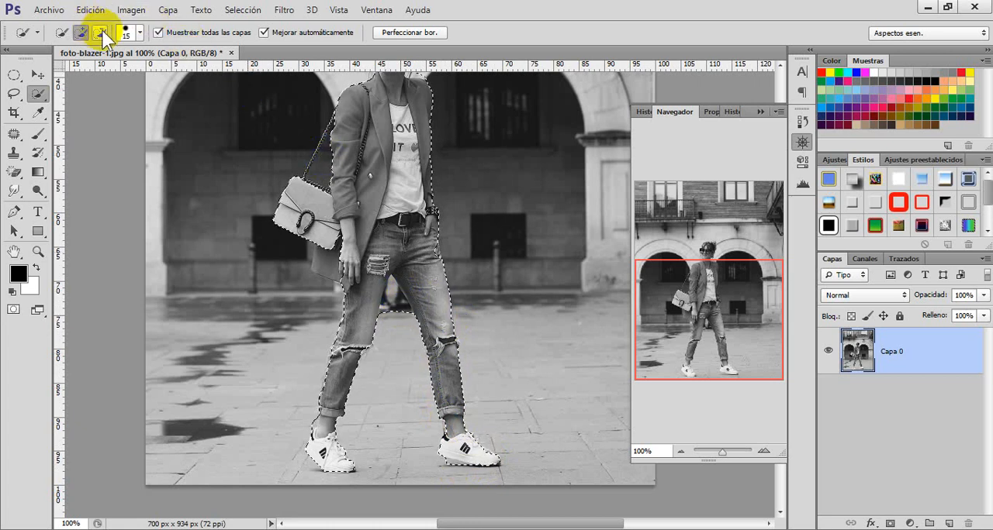
Step: Subtract the background between the legs from the selection and add the jacket's lower edge beneath the handbag
left_click_drag(356, 256, 375, 270)
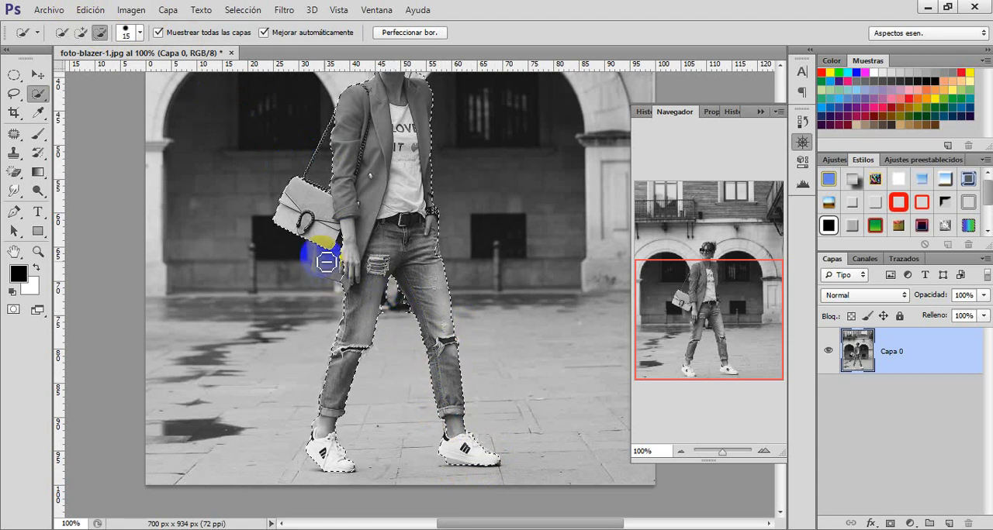
left_click(83, 33)
left_click_drag(326, 271, 328, 273)
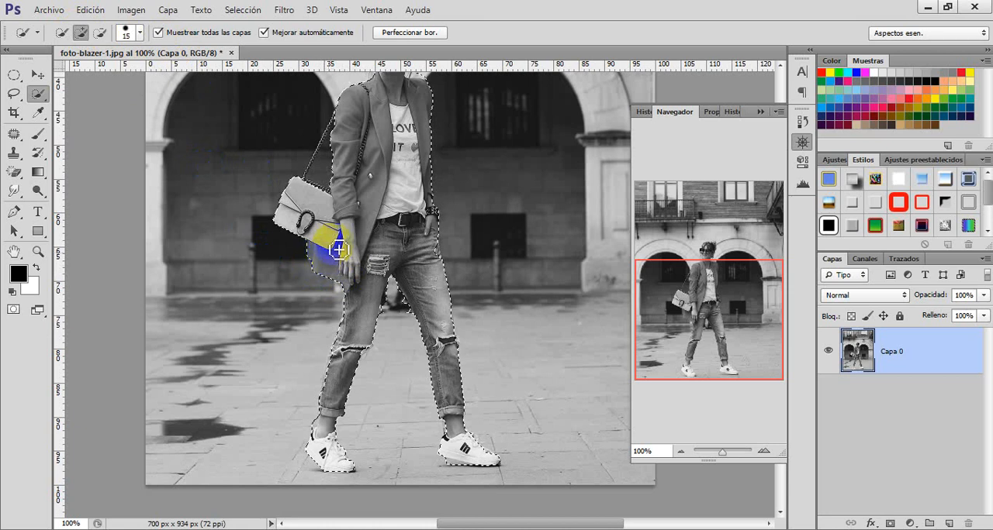
left_click_drag(342, 265, 345, 263)
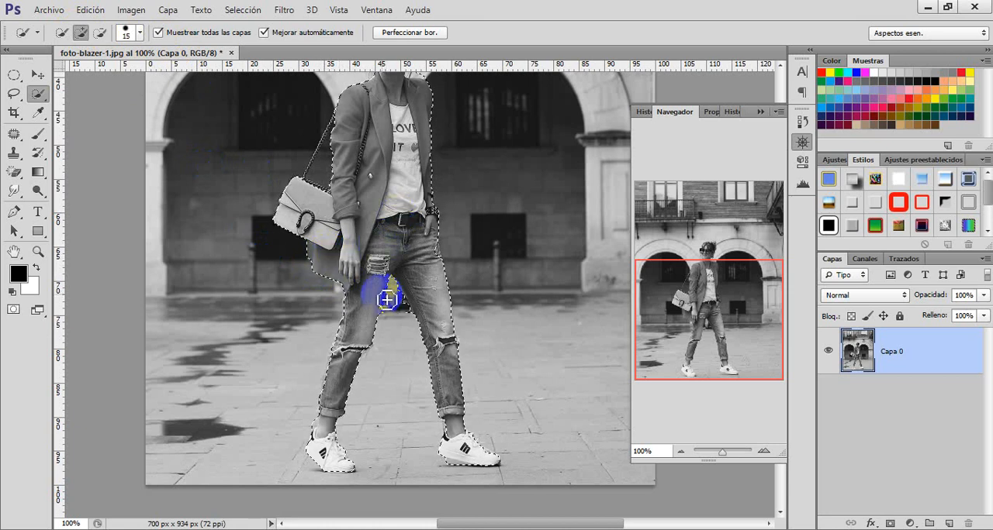
left_click_drag(450, 304, 499, 284)
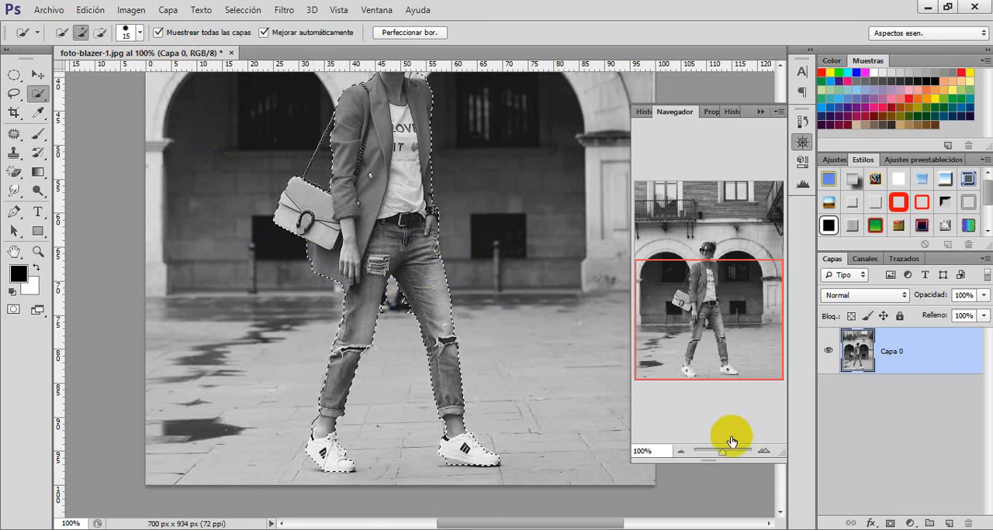
Step: Subtract the remaining background patches between the thighs so the selection follows the inner edges of the jeans
left_click_drag(726, 455, 731, 455)
mouse_move(718, 358)
left_mouse_down()
mouse_move(712, 342)
mouse_move(715, 352)
left_mouse_up()
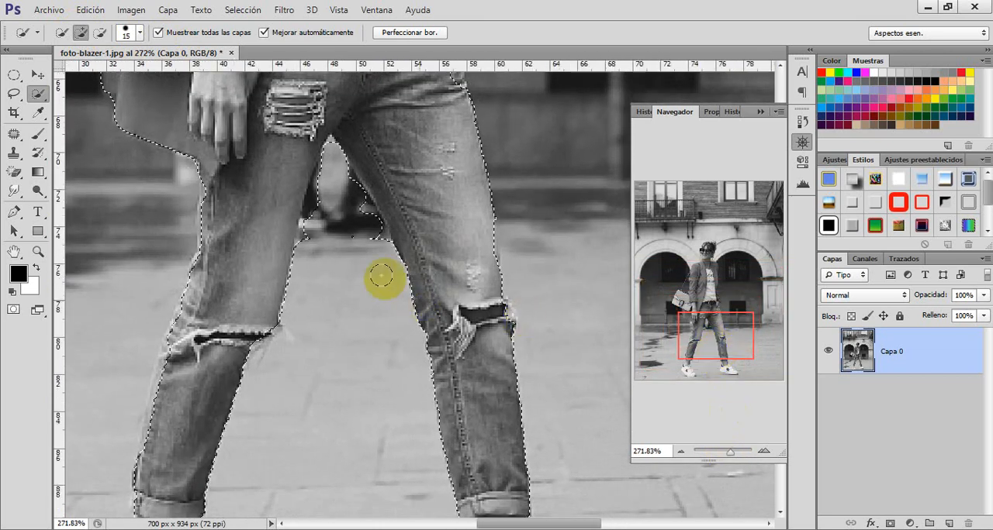
left_click(100, 33)
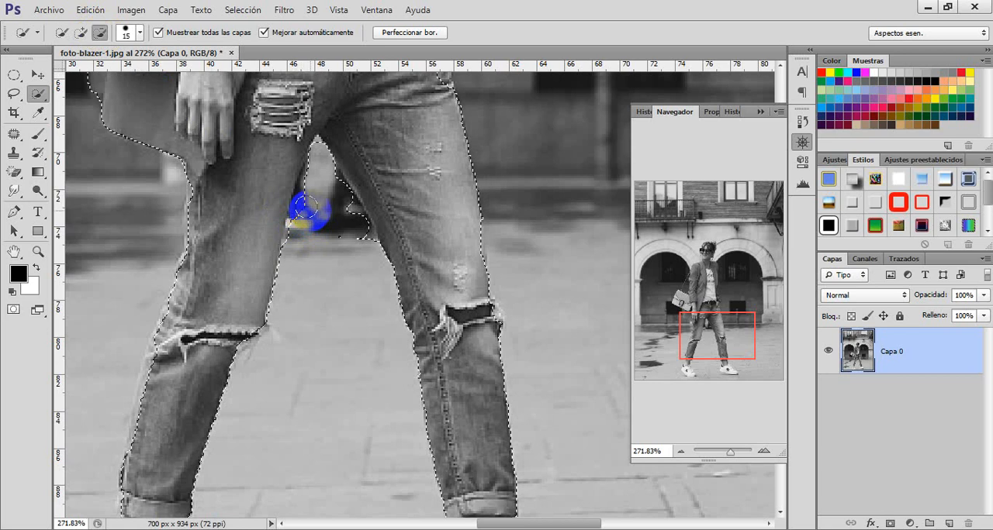
mouse_move(315, 187)
left_mouse_down()
mouse_move(320, 172)
mouse_move(313, 180)
mouse_move(358, 239)
mouse_move(302, 229)
mouse_move(301, 212)
left_mouse_up()
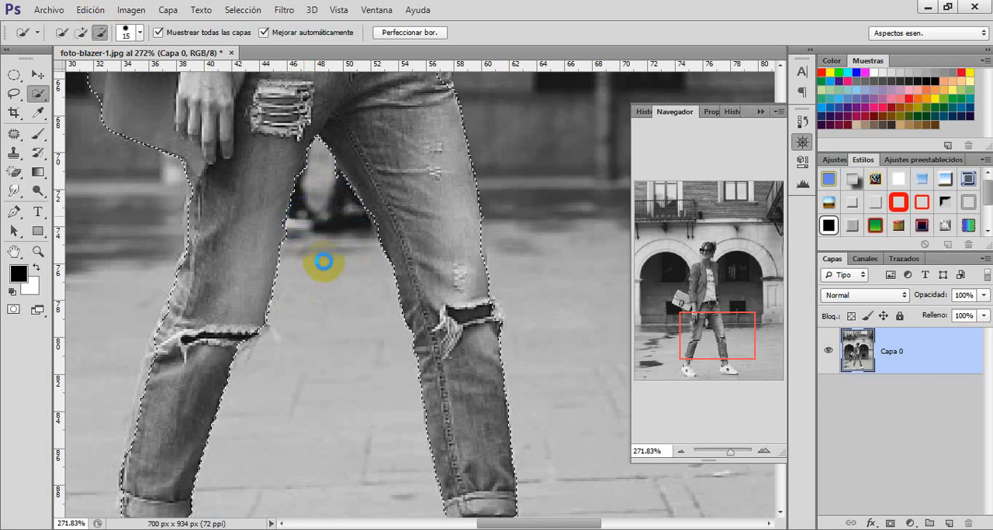
left_click_drag(340, 238, 326, 169)
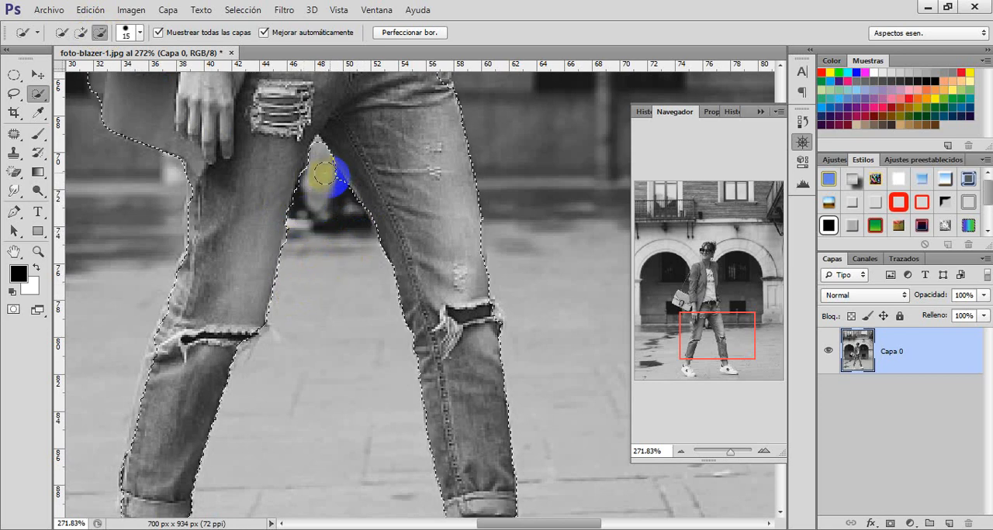
mouse_move(319, 224)
left_mouse_down()
mouse_move(328, 250)
mouse_move(317, 174)
left_mouse_up()
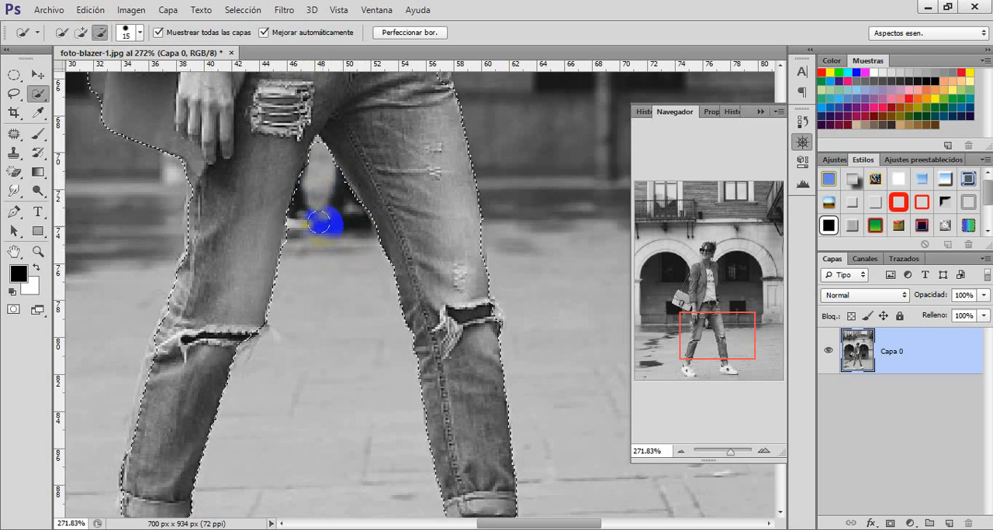
Step: Trim the background beside the pocketed hand from the selection and add the missing edge of the jeans at the hip
scroll(262, 214, "up", 4)
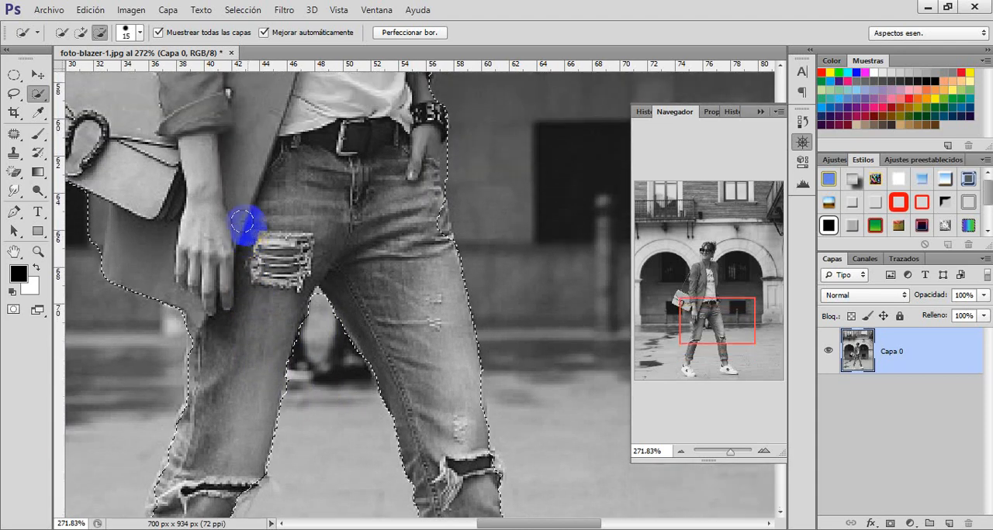
scroll(244, 221, "up", 4)
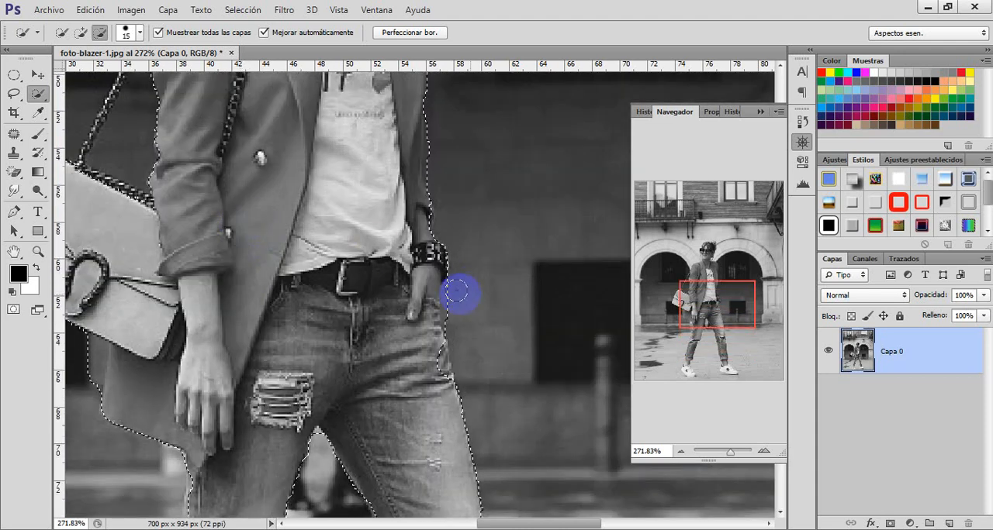
left_click(453, 295)
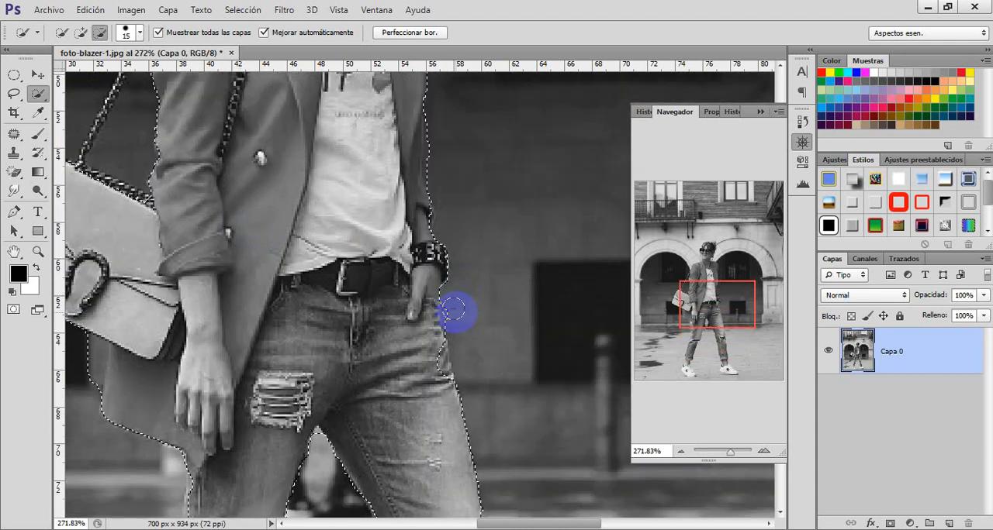
left_click(80, 32)
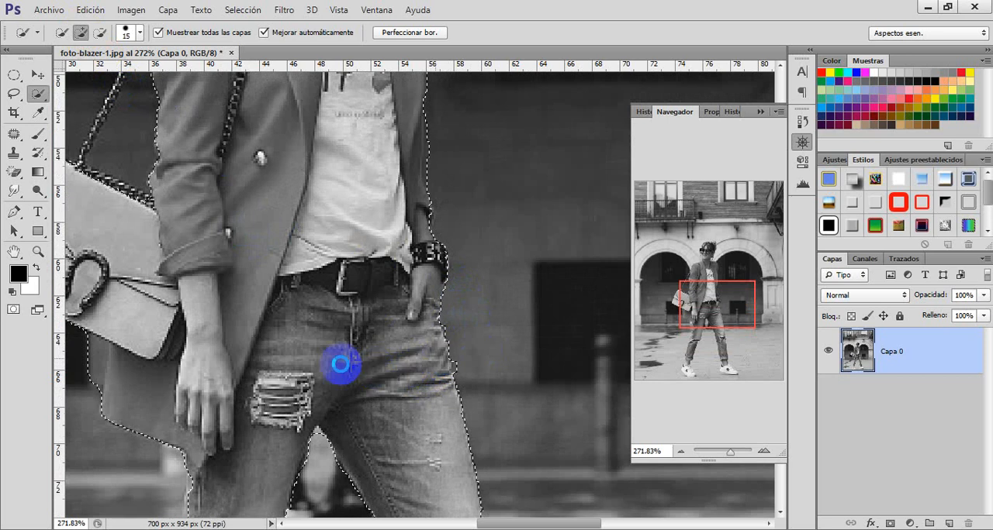
Step: Subtract the background beside the neck and above the hair from the selection, and check the whole figure in Quick Mask mode
left_click(100, 32)
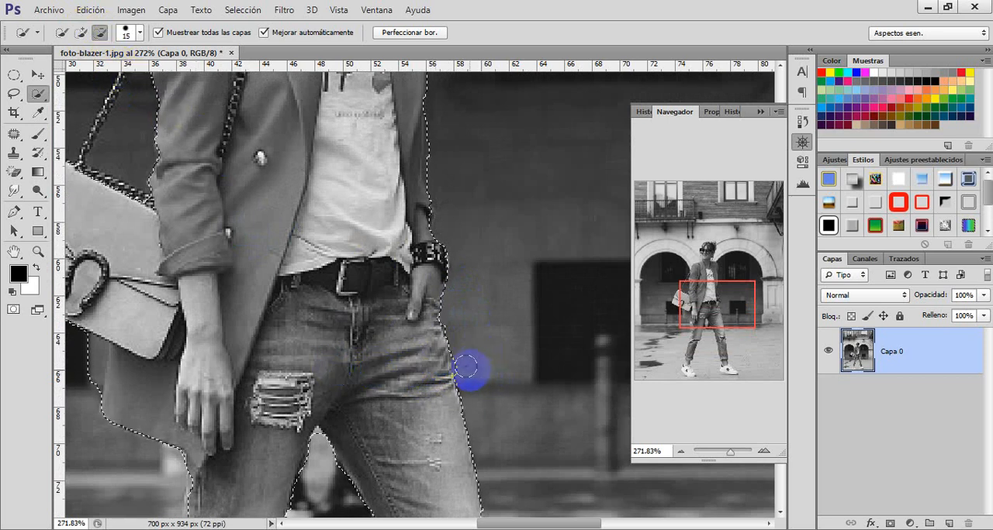
scroll(472, 358, "up", 5)
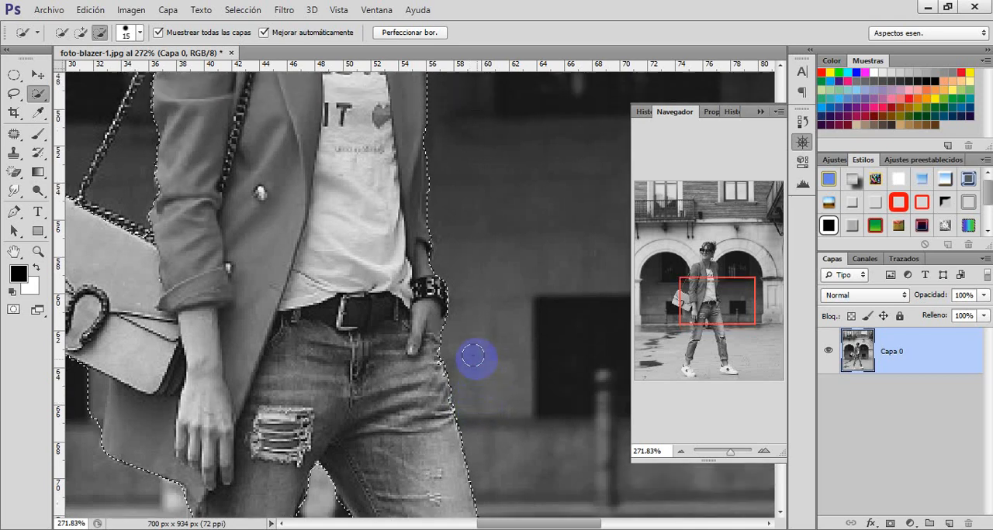
scroll(473, 361, "up", 5)
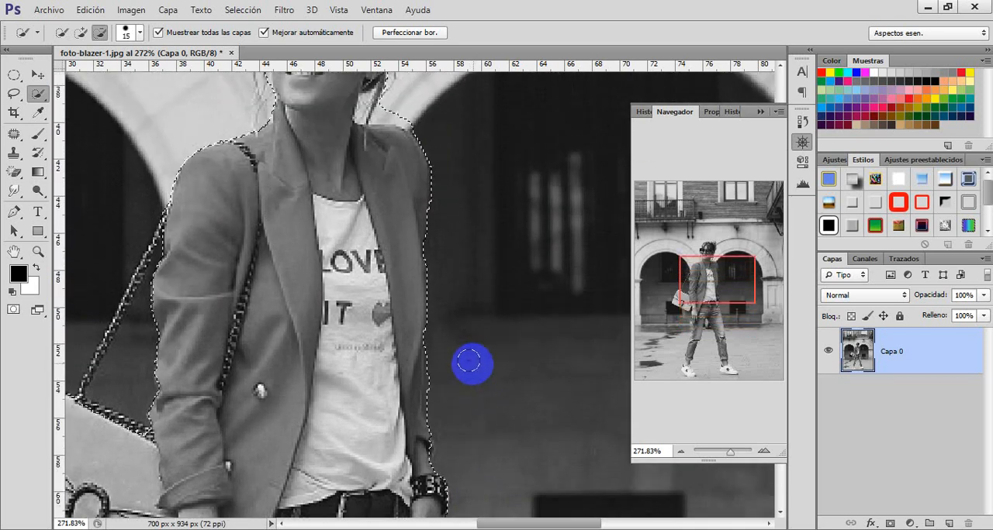
scroll(465, 361, "up", 1)
mouse_move(398, 234)
left_mouse_down()
mouse_move(390, 225)
mouse_move(414, 235)
mouse_move(426, 221)
left_mouse_up()
scroll(401, 214, "up", 1)
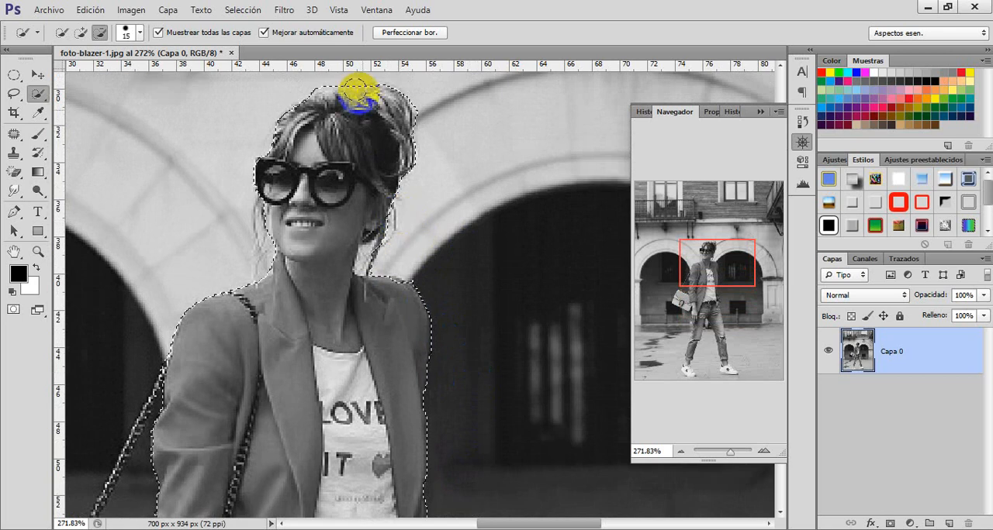
scroll(357, 95, "up", 1)
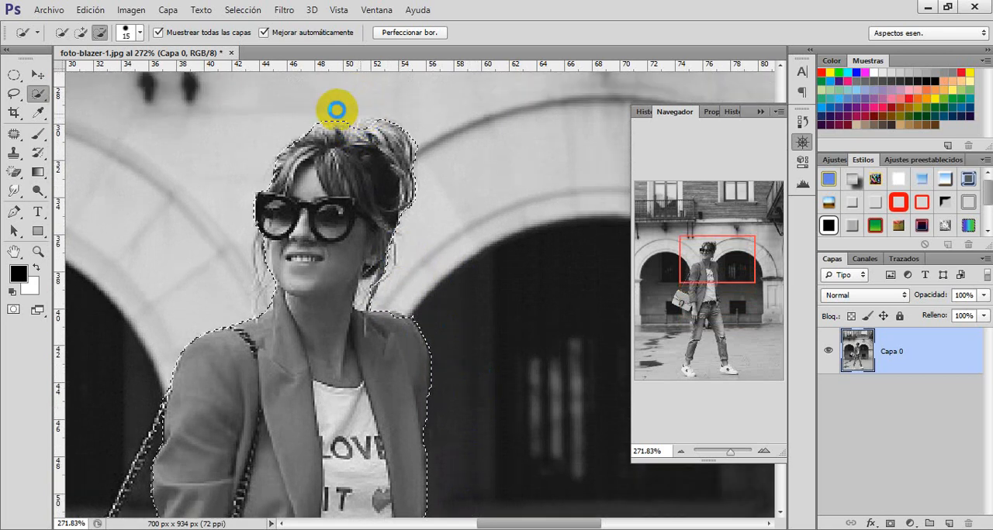
mouse_move(332, 107)
left_mouse_down()
mouse_move(291, 117)
mouse_move(359, 113)
mouse_move(319, 125)
left_mouse_up()
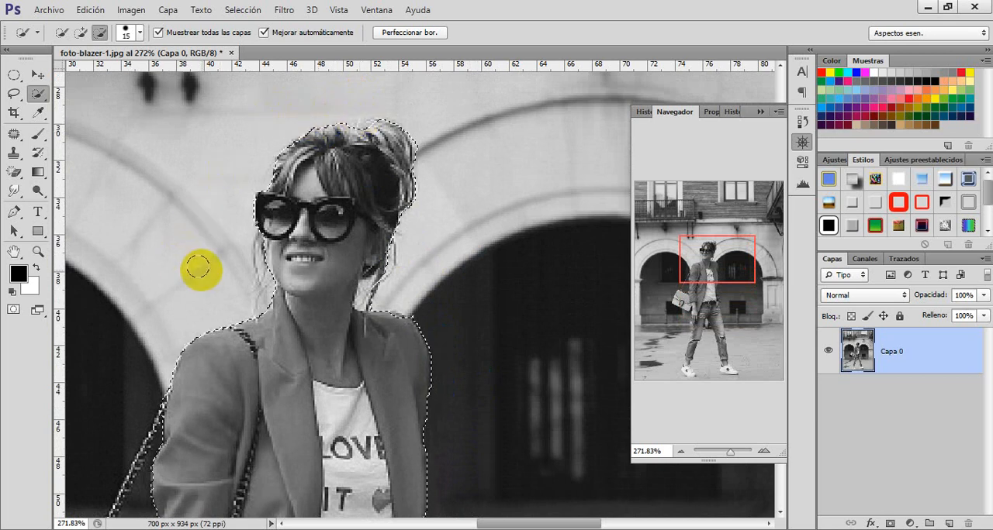
key("ctrl+0")
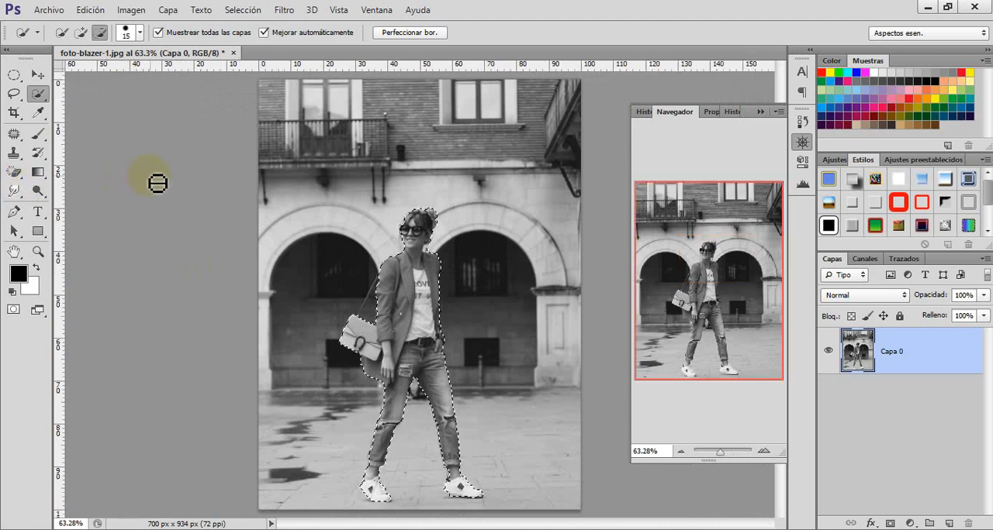
key("q")
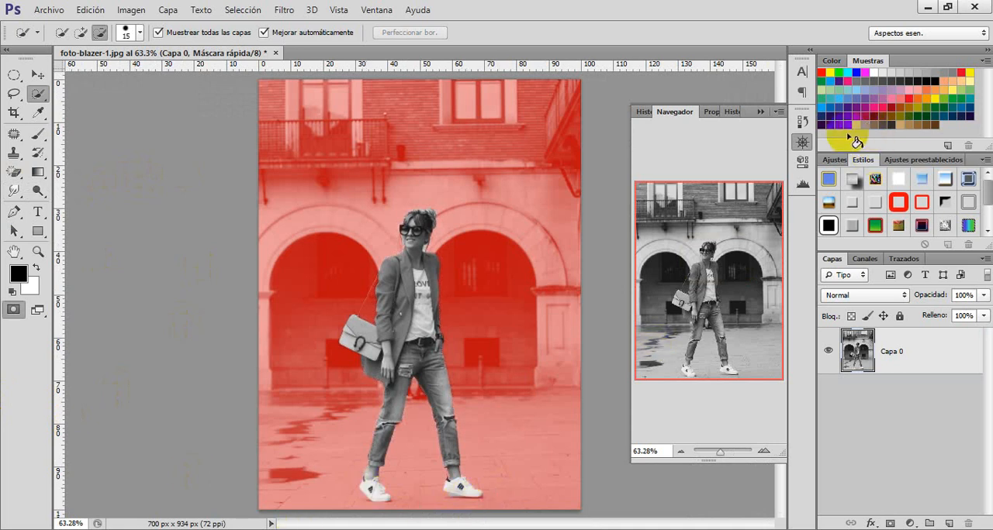
key("q")
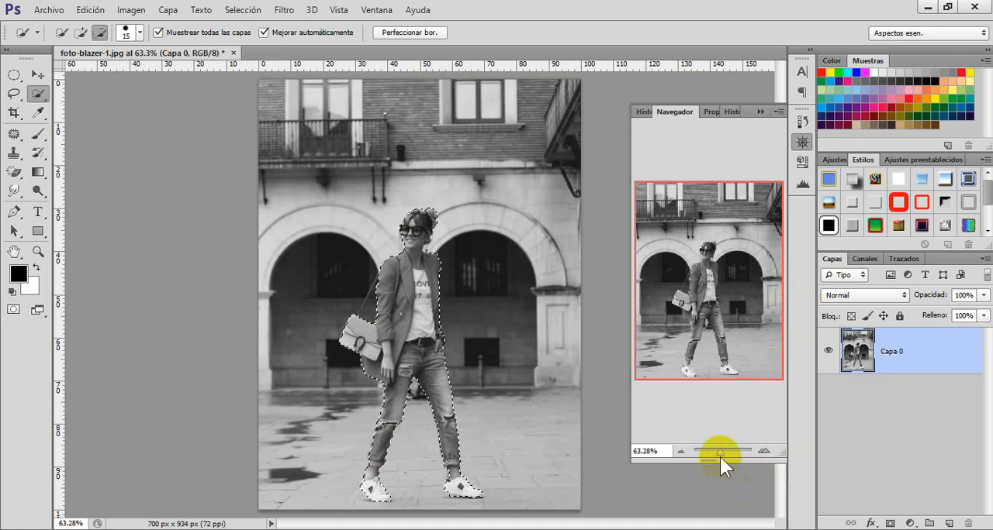
Step: Add the missing parts of the woman's front sneaker to the selection and recheck the figure in Quick Mask mode
left_click_drag(718, 454, 731, 456)
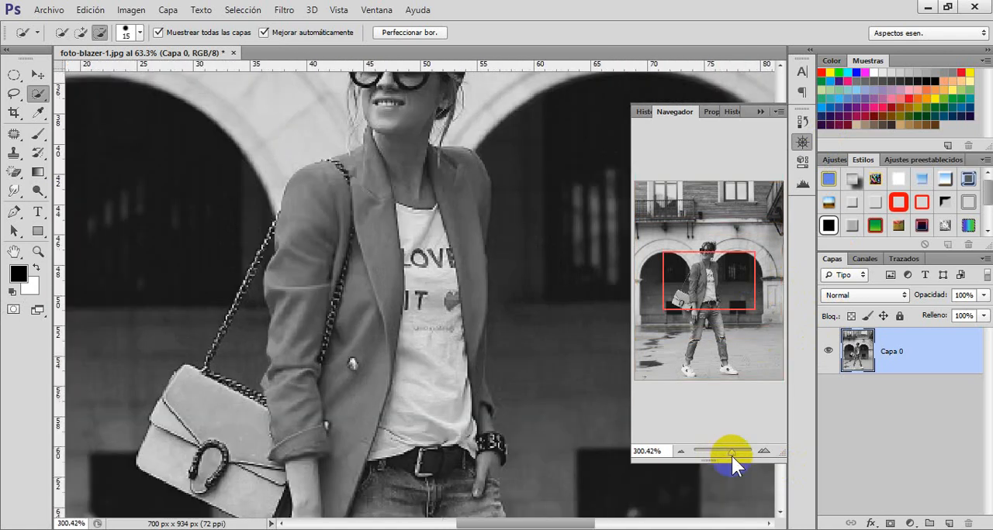
left_click_drag(712, 286, 715, 378)
mouse_move(468, 466)
left_mouse_down()
mouse_move(484, 452)
mouse_move(542, 471)
left_mouse_up()
left_click(81, 33)
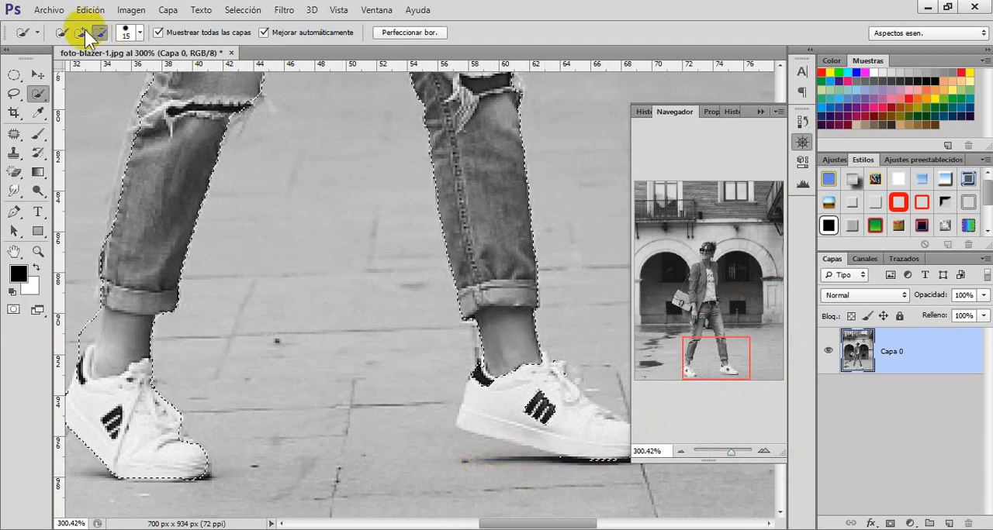
mouse_move(525, 396)
left_mouse_down()
mouse_move(520, 410)
mouse_move(566, 419)
left_mouse_up()
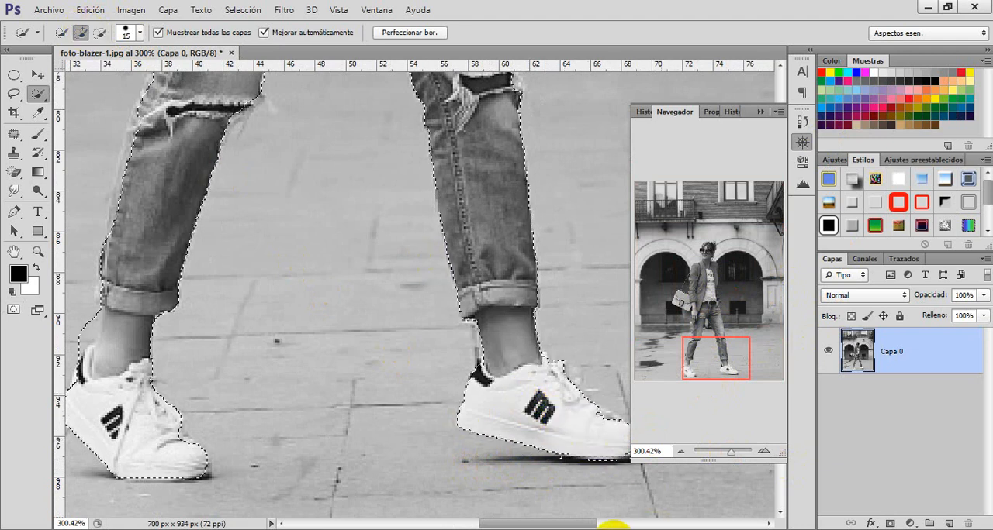
left_click_drag(581, 524, 599, 525)
mouse_move(502, 440)
left_mouse_down()
mouse_move(422, 433)
mouse_move(503, 434)
left_mouse_up()
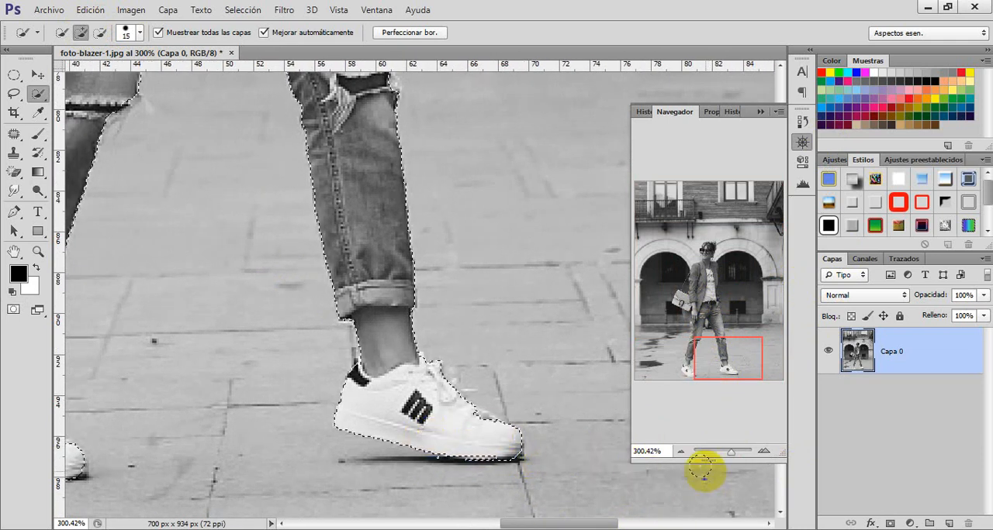
key("ctrl+0")
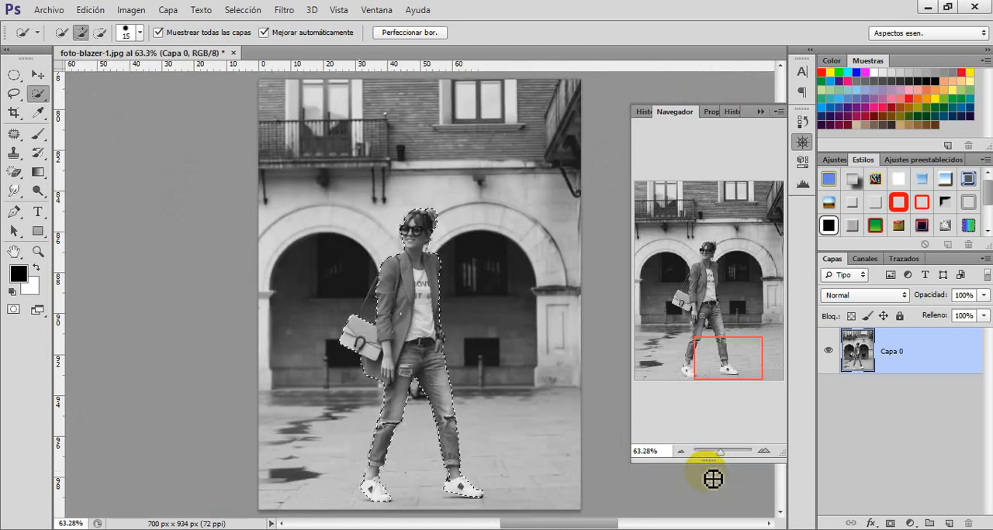
key("q")
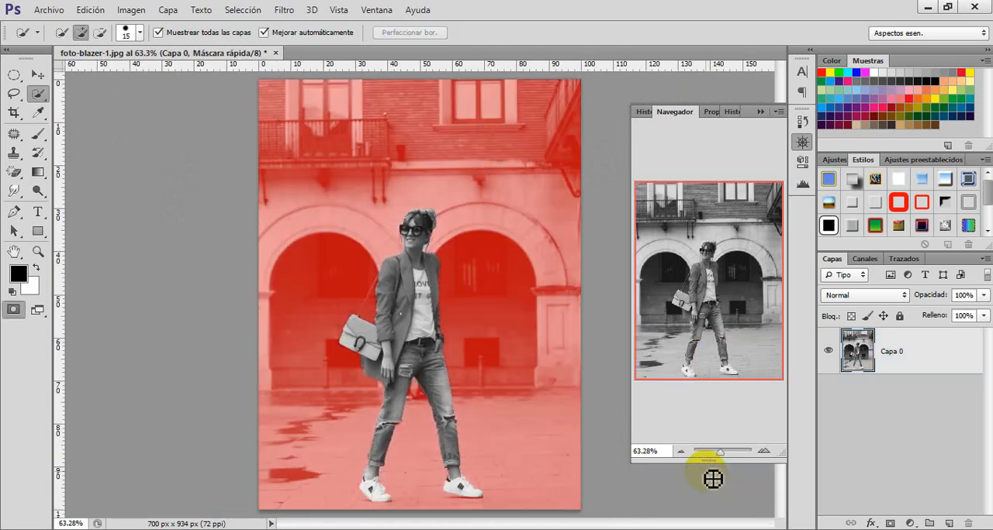
key("q")
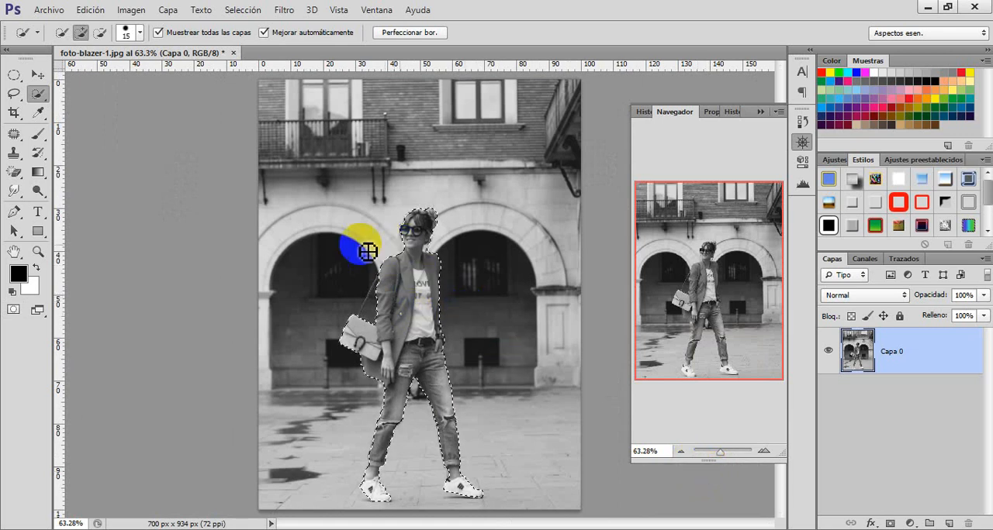
Step: Paint over the selected woman with the History Brush at 79 px to restore her original colors
left_click(38, 152)
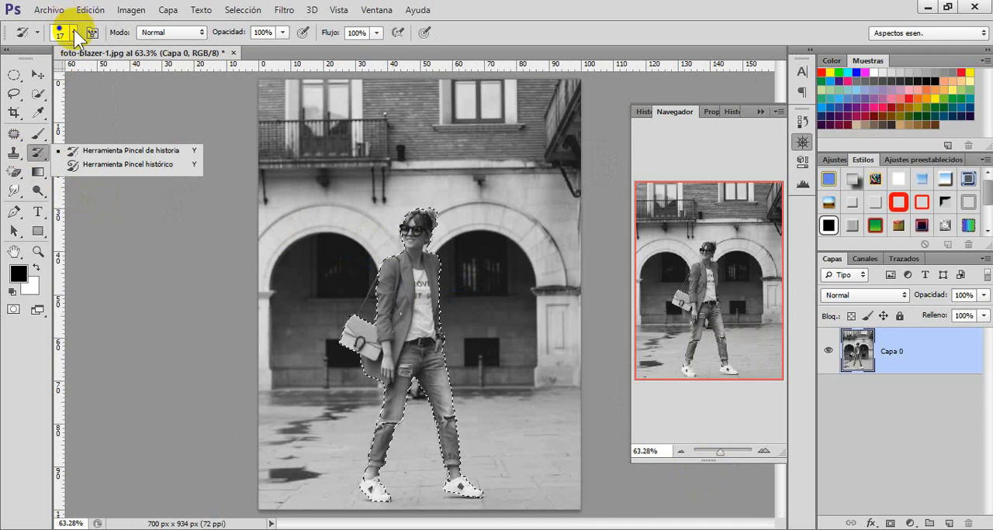
left_click(75, 31)
left_click_drag(33, 79, 64, 79)
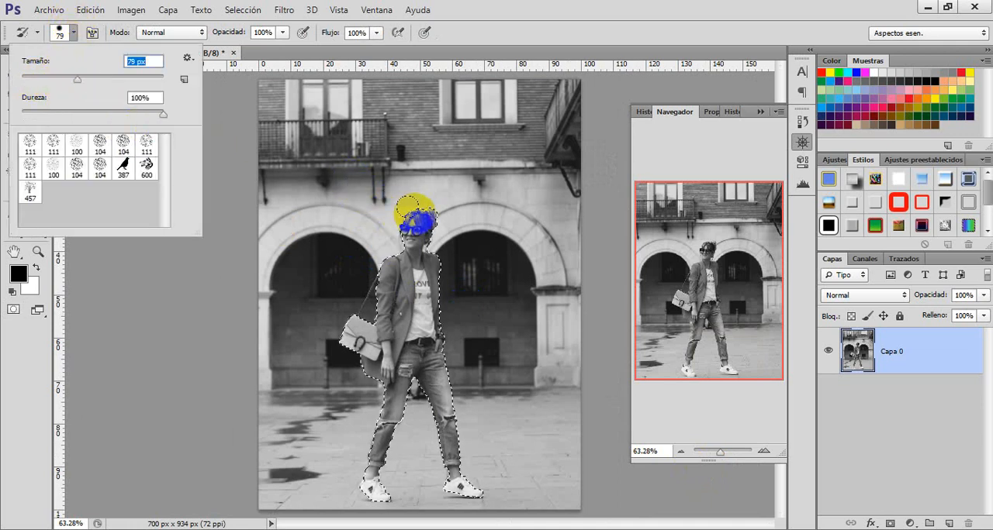
left_click(74, 32)
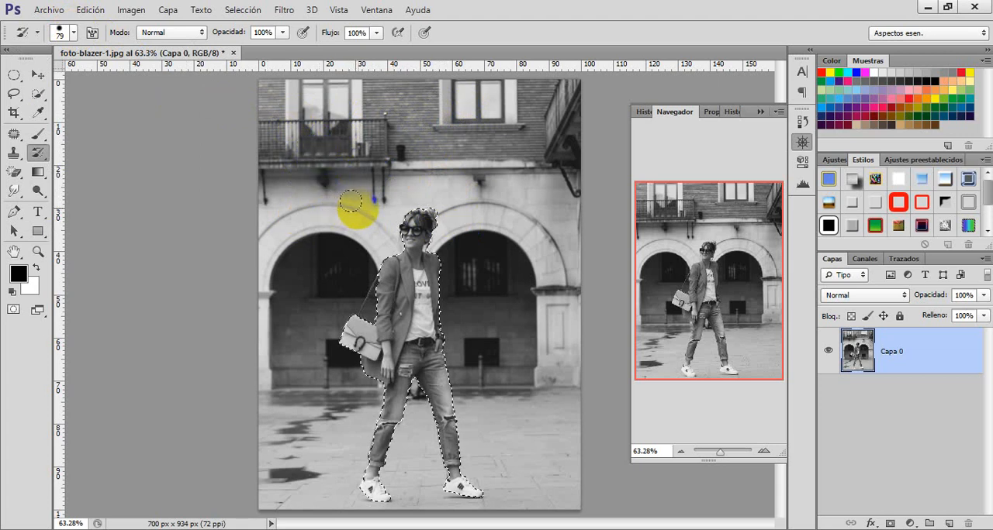
mouse_move(362, 210)
left_mouse_down()
mouse_move(443, 228)
mouse_move(450, 240)
mouse_move(362, 233)
mouse_move(455, 263)
mouse_move(362, 271)
mouse_move(459, 284)
mouse_move(440, 299)
mouse_move(346, 306)
mouse_move(437, 329)
left_mouse_up()
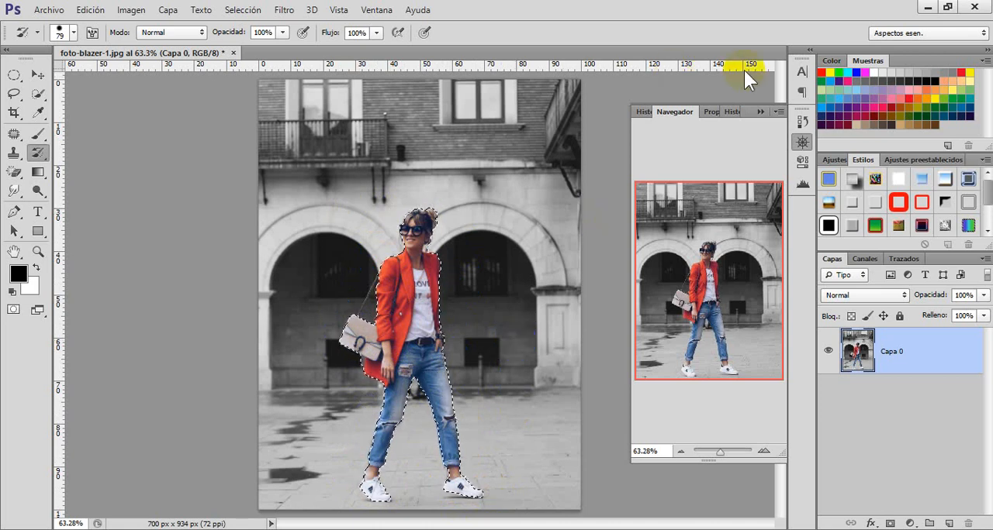
Step: Save the recolored image as a history snapshot and return to the last quick selection state
left_click(802, 119)
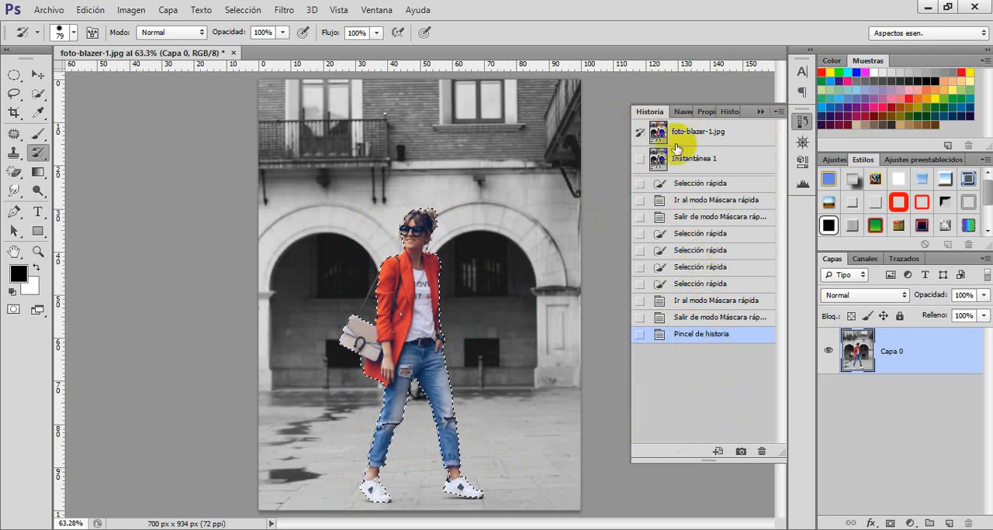
left_click(741, 452)
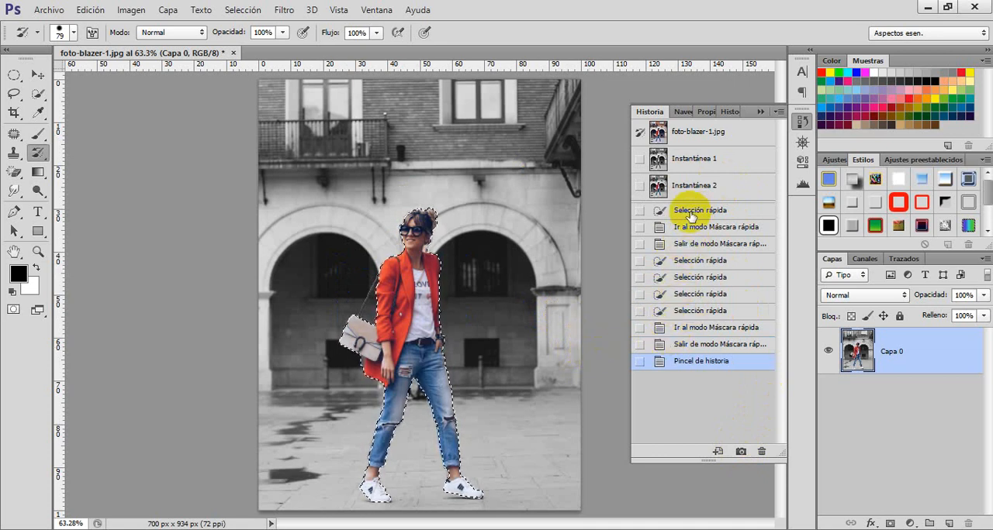
left_click(700, 312)
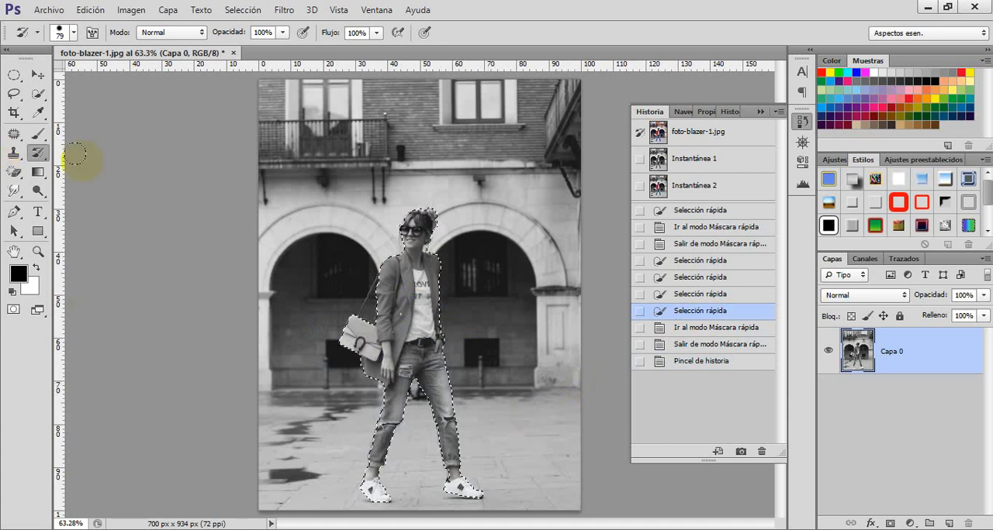
left_click_drag(413, 220, 414, 226)
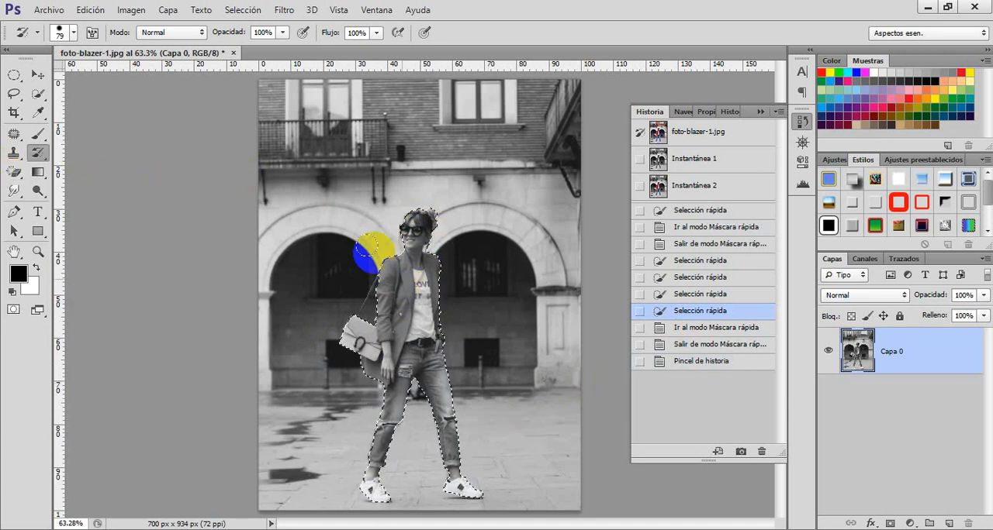
Step: Invert the selection to the background and restore the brick facade's original colors with the History Brush
left_click(250, 11)
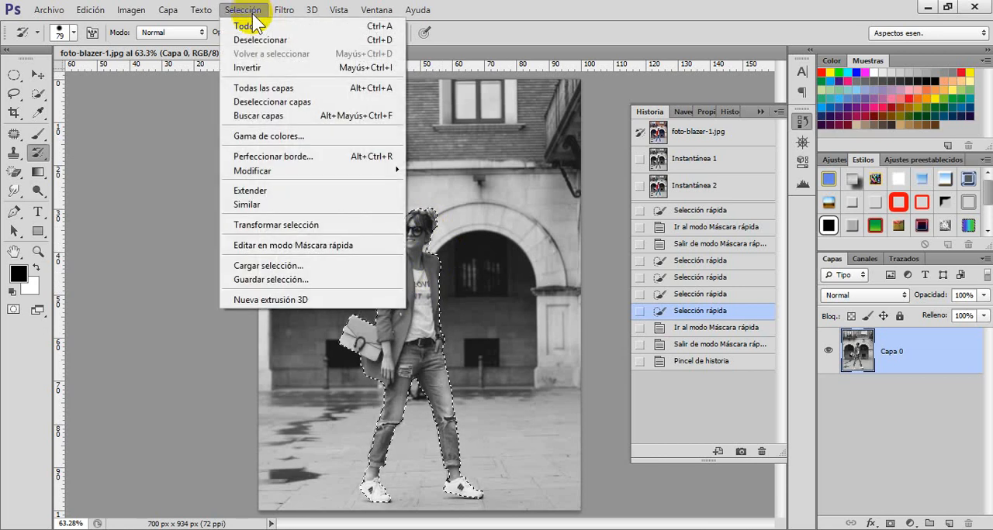
left_click(259, 68)
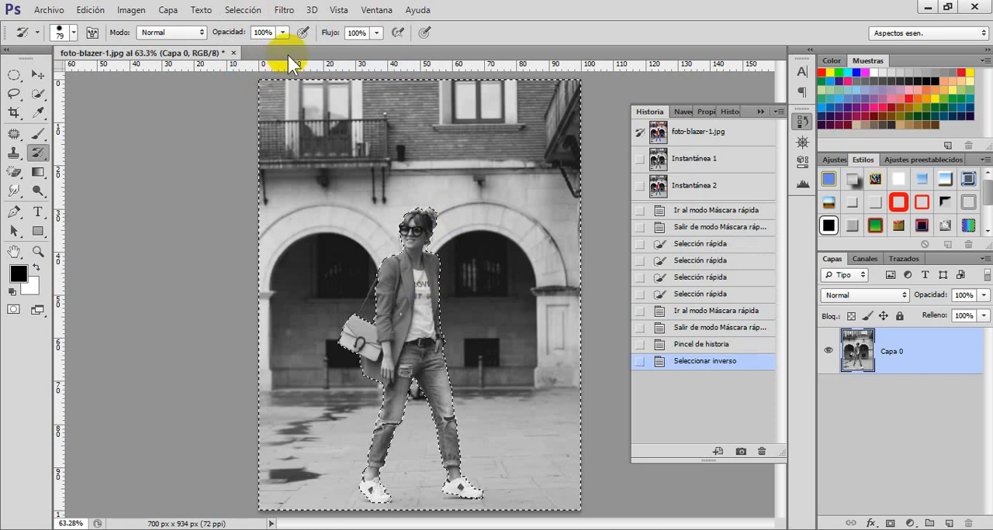
mouse_move(266, 70)
left_mouse_down()
mouse_move(342, 86)
mouse_move(265, 93)
mouse_move(245, 84)
mouse_move(398, 78)
mouse_move(585, 97)
mouse_move(488, 113)
mouse_move(270, 108)
mouse_move(349, 87)
mouse_move(507, 97)
mouse_move(245, 143)
mouse_move(470, 130)
mouse_move(538, 131)
mouse_move(597, 150)
mouse_move(277, 166)
left_mouse_up()
Step: Enlarge the History Brush to 162 px and restore the original colors across the rest of the background
left_click(72, 34)
left_click_drag(77, 82, 113, 82)
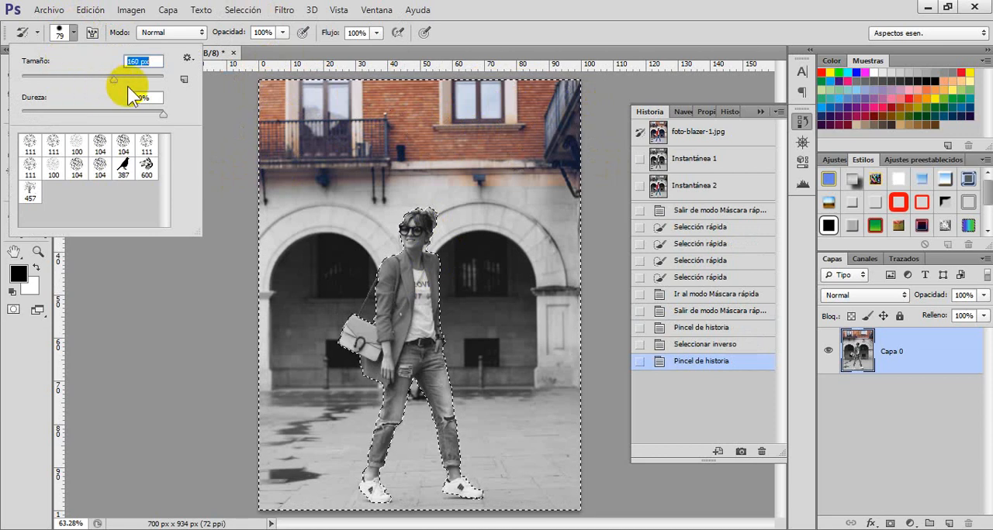
left_click(239, 104)
mouse_move(568, 172)
left_mouse_down()
mouse_move(286, 188)
mouse_move(243, 204)
mouse_move(304, 229)
mouse_move(552, 234)
mouse_move(534, 247)
mouse_move(393, 246)
mouse_move(273, 256)
mouse_move(240, 271)
mouse_move(318, 303)
mouse_move(524, 278)
mouse_move(558, 292)
mouse_move(448, 318)
mouse_move(315, 311)
mouse_move(229, 328)
mouse_move(291, 345)
mouse_move(471, 325)
mouse_move(547, 335)
mouse_move(502, 361)
mouse_move(247, 360)
mouse_move(242, 377)
mouse_move(510, 373)
mouse_move(561, 405)
mouse_move(487, 418)
mouse_move(282, 394)
mouse_move(237, 411)
mouse_move(279, 456)
left_mouse_up()
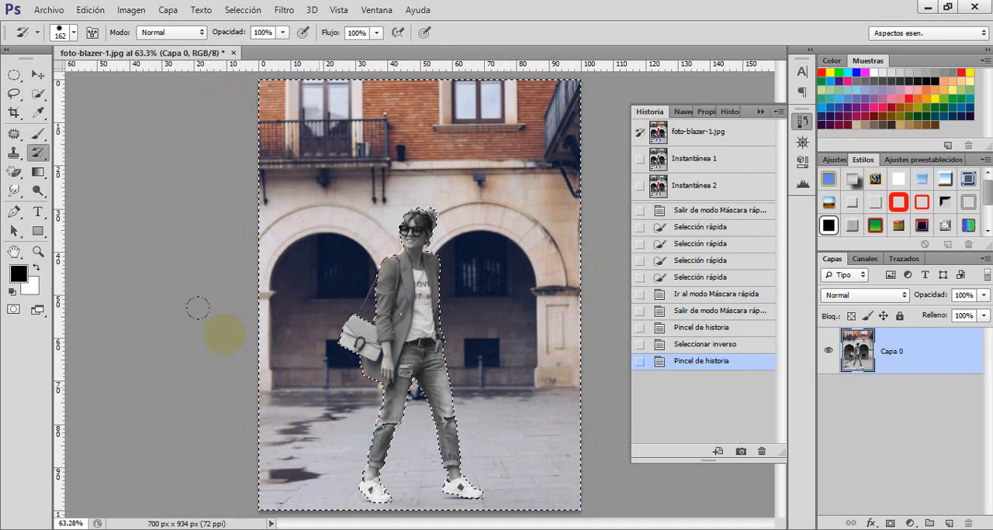
mouse_move(332, 80)
left_mouse_down()
mouse_move(284, 88)
mouse_move(262, 58)
left_mouse_up()
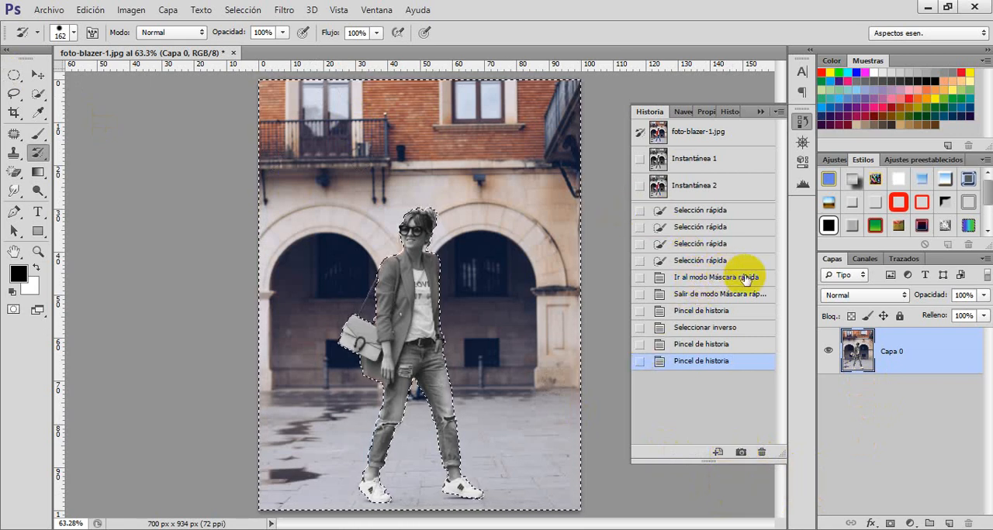
Step: Return to the last quick selection state and switch to the Art History Brush at 25 px
left_click(701, 260)
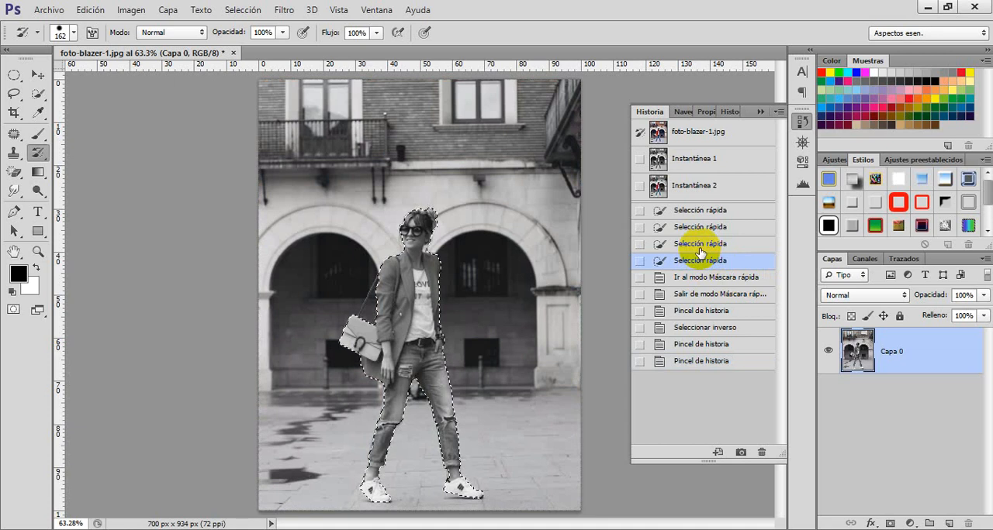
left_click(38, 152)
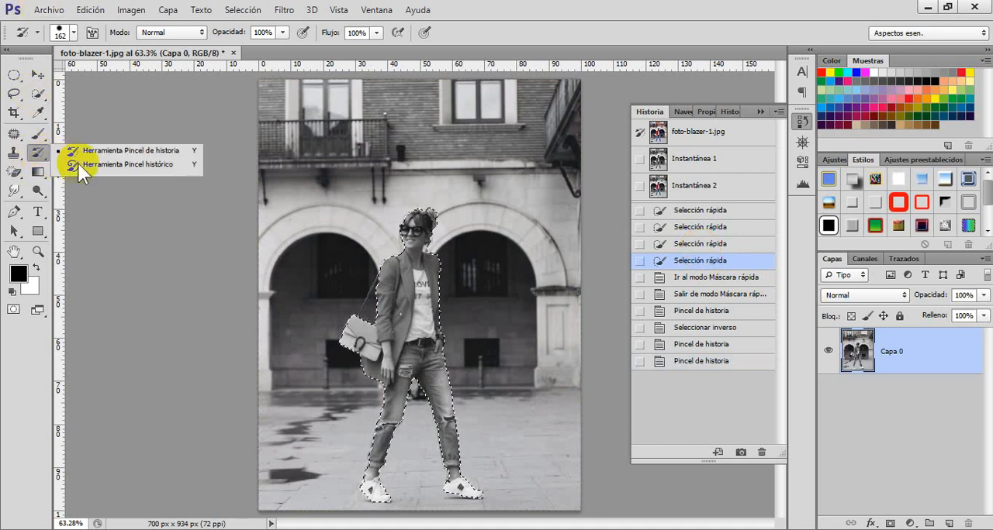
left_click(127, 166)
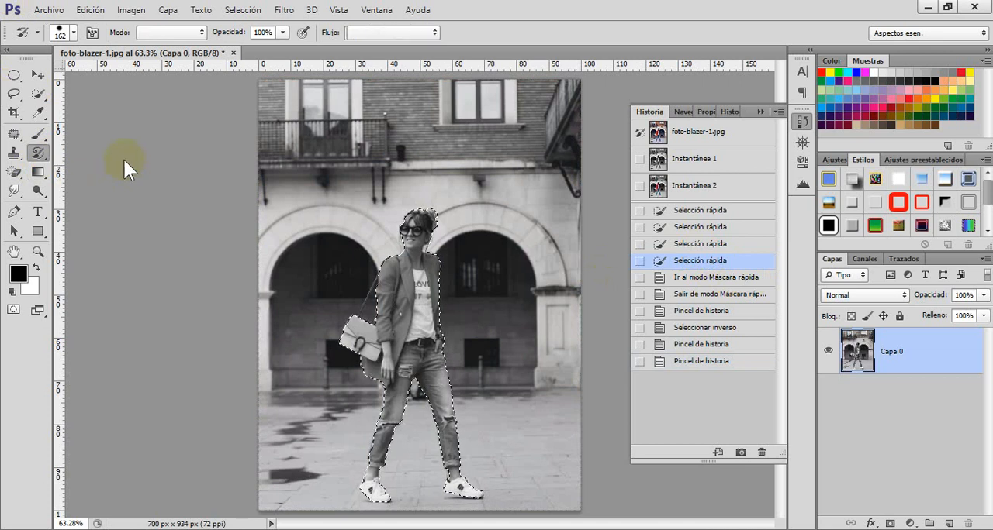
left_click(74, 33)
left_click_drag(38, 80, 38, 80)
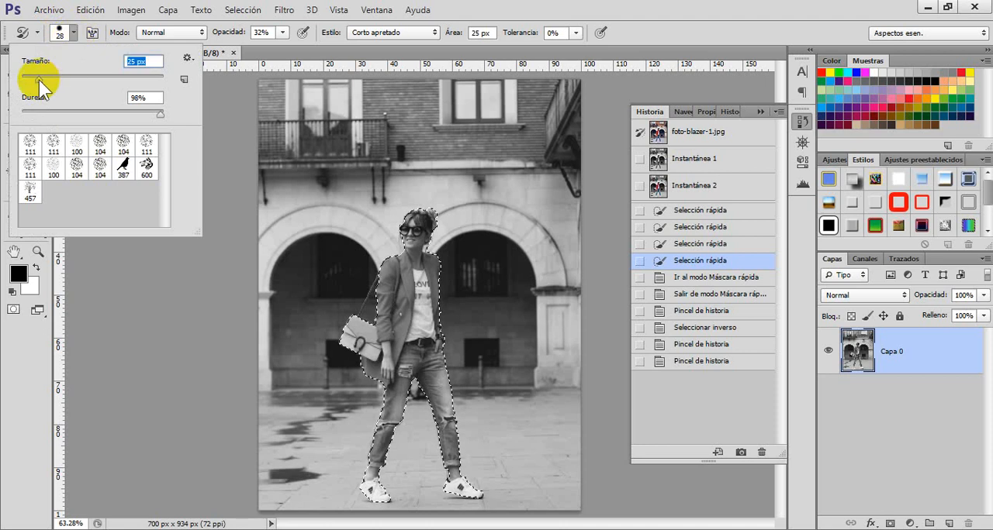
left_click(68, 35)
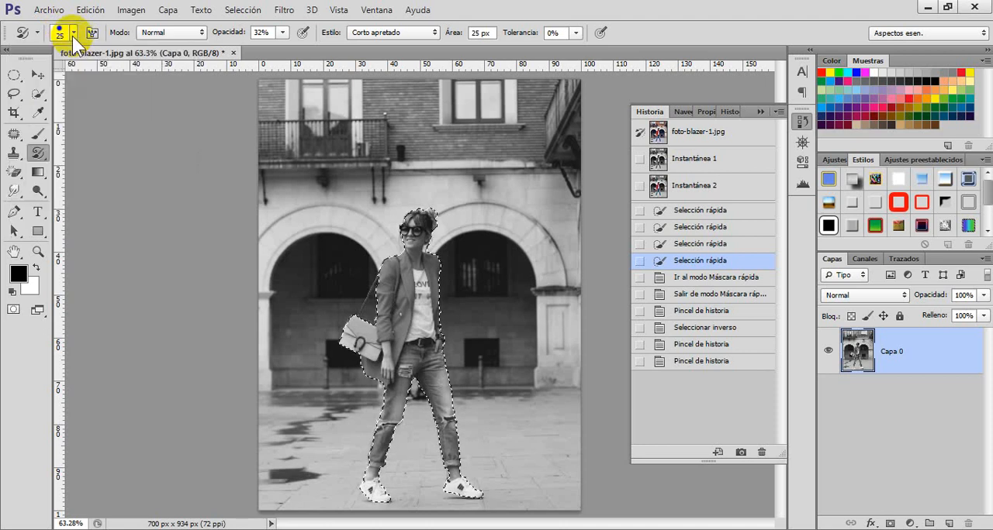
Step: Paint over the whole selected woman with the Art History Brush at 32% opacity to bring back her colors in a painterly style
left_click(412, 221)
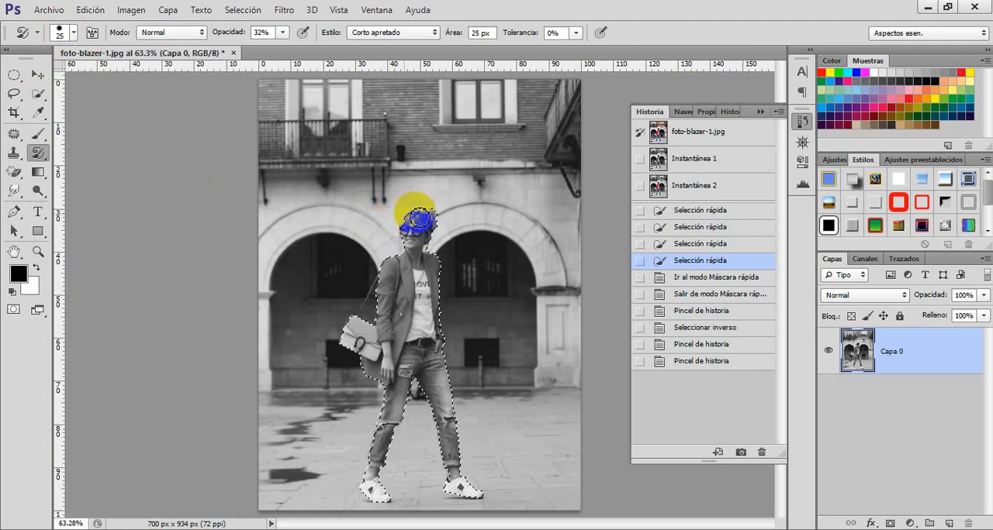
left_click_drag(454, 247, 375, 266)
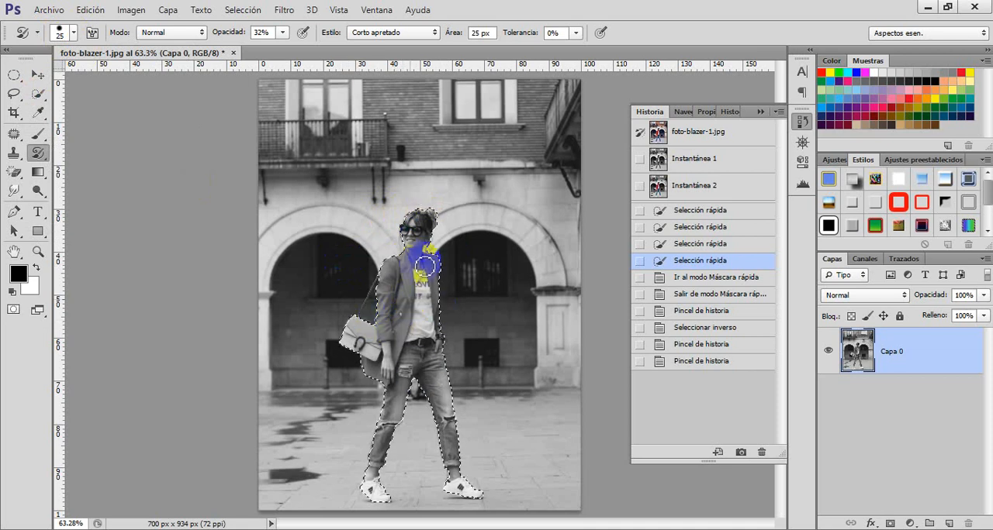
mouse_move(396, 223)
left_mouse_down()
mouse_move(452, 228)
mouse_move(383, 246)
mouse_move(441, 239)
mouse_move(454, 251)
mouse_move(363, 270)
mouse_move(451, 269)
mouse_move(439, 281)
mouse_move(349, 297)
mouse_move(465, 290)
mouse_move(430, 304)
mouse_move(387, 295)
mouse_move(347, 307)
mouse_move(365, 316)
mouse_move(464, 311)
mouse_move(375, 314)
mouse_move(329, 331)
mouse_move(454, 328)
mouse_move(363, 332)
mouse_move(364, 309)
mouse_move(410, 307)
mouse_move(464, 330)
mouse_move(417, 360)
mouse_move(307, 341)
mouse_move(317, 352)
mouse_move(393, 364)
mouse_move(461, 362)
mouse_move(466, 374)
mouse_move(355, 382)
mouse_move(374, 396)
mouse_move(481, 387)
mouse_move(471, 397)
mouse_move(379, 402)
mouse_move(359, 417)
mouse_move(490, 406)
mouse_move(427, 431)
mouse_move(360, 422)
mouse_move(471, 426)
mouse_move(412, 443)
mouse_move(359, 441)
mouse_move(477, 450)
mouse_move(422, 444)
mouse_move(340, 464)
mouse_move(393, 483)
mouse_move(473, 481)
mouse_move(354, 489)
mouse_move(386, 503)
mouse_move(478, 504)
mouse_move(458, 490)
mouse_move(433, 390)
mouse_move(399, 344)
mouse_move(470, 315)
mouse_move(348, 284)
mouse_move(379, 251)
mouse_move(445, 235)
mouse_move(362, 206)
mouse_move(443, 228)
mouse_move(478, 270)
left_mouse_up()
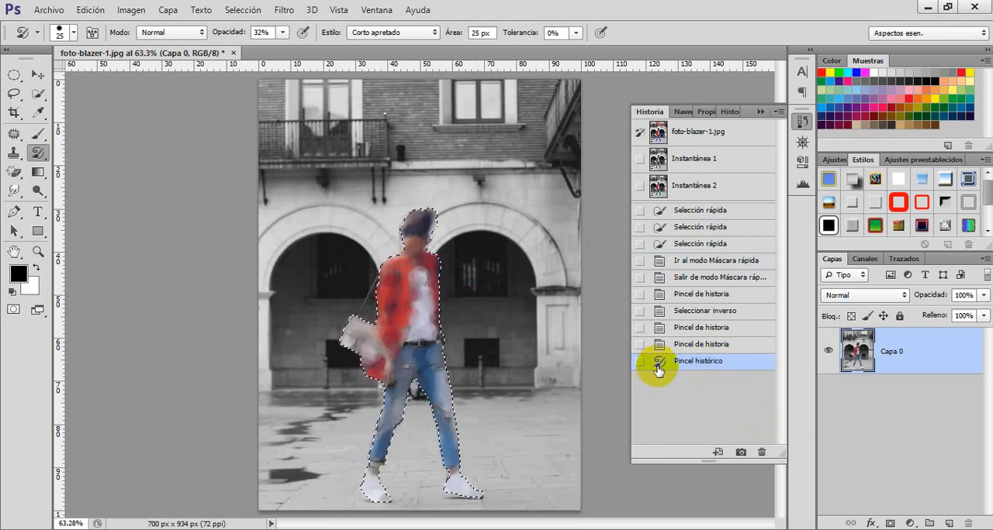
Step: Revert to the last quick selection state and paint over the woman with the Art History Brush enlarged to 226 px
left_click(684, 247)
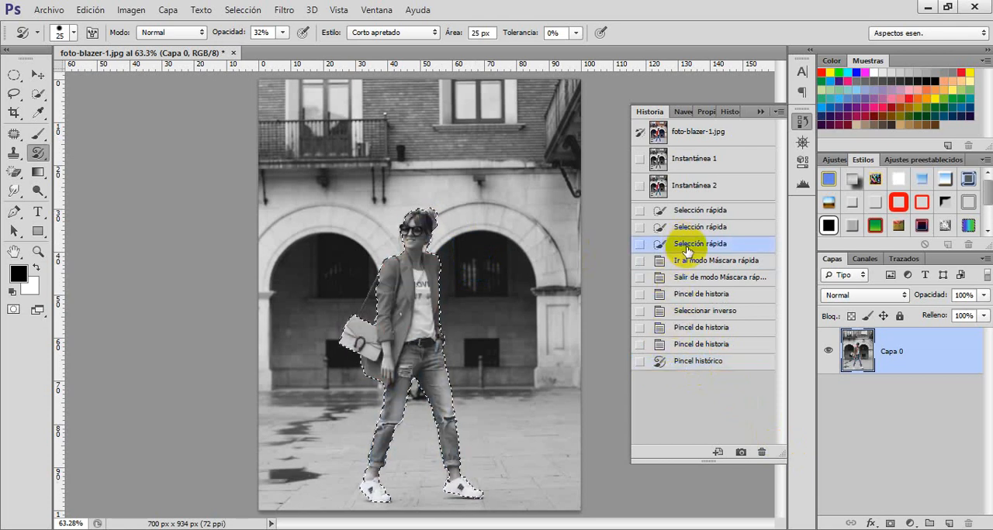
left_click(73, 34)
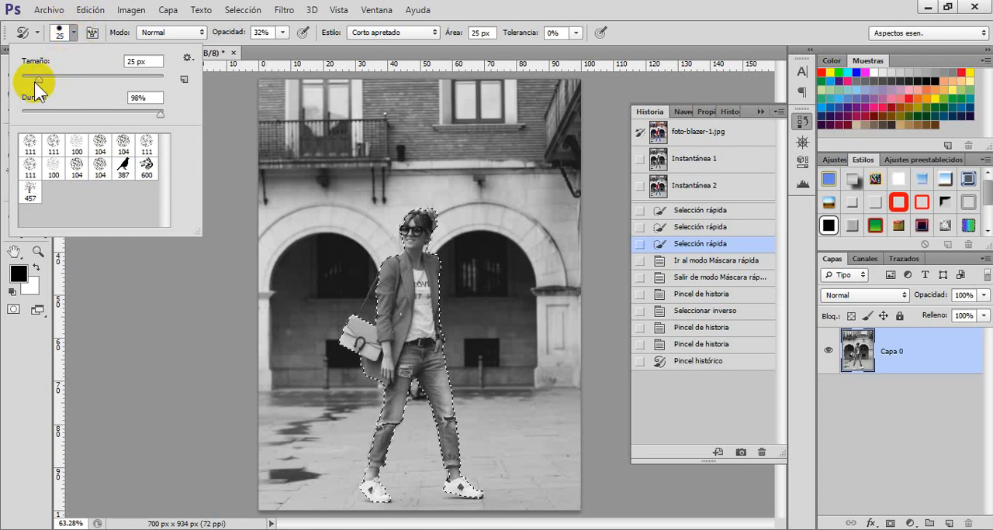
left_click_drag(38, 79, 129, 75)
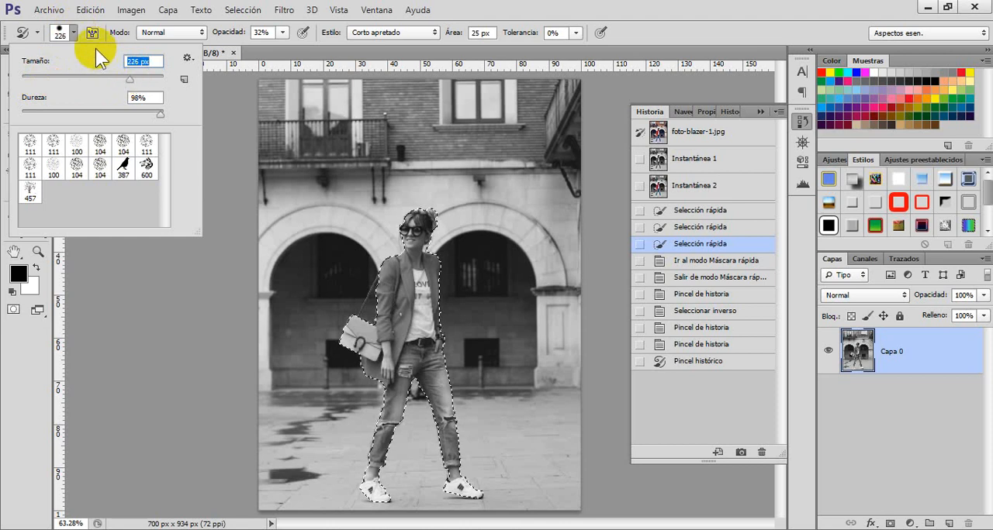
left_click(74, 33)
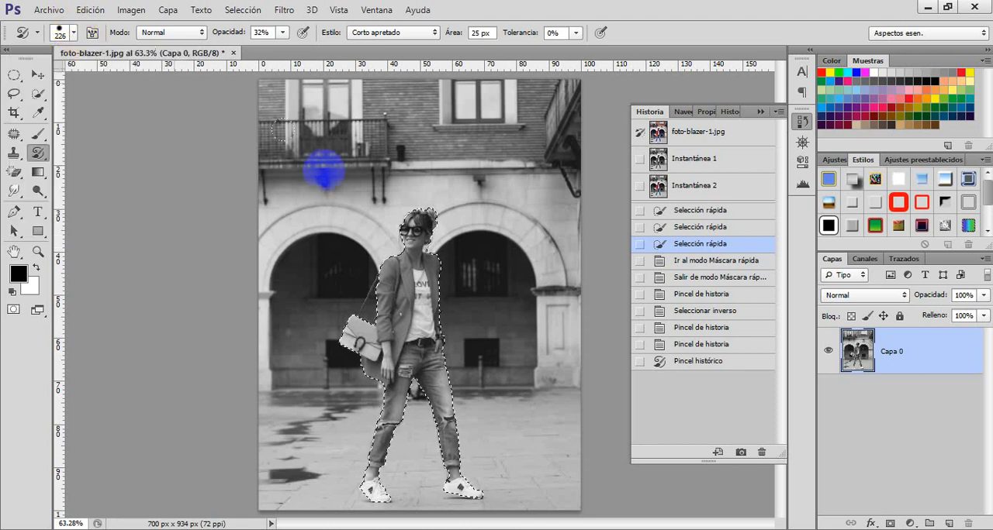
mouse_move(254, 198)
left_mouse_down()
mouse_move(463, 243)
mouse_move(235, 336)
mouse_move(469, 412)
mouse_move(393, 472)
mouse_move(264, 464)
mouse_move(48, 426)
mouse_move(49, 455)
left_mouse_up()
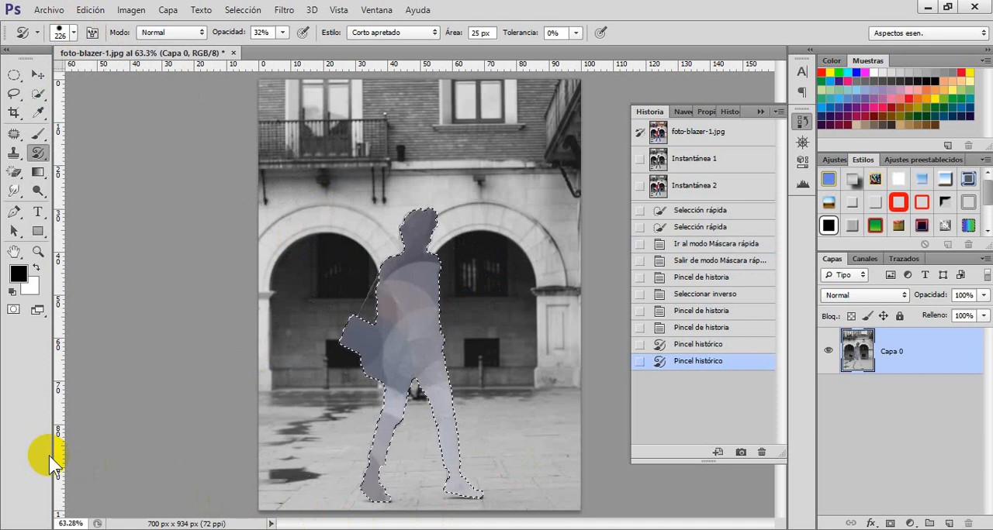
Step: Save the painted figure as a history snapshot and return to the last quick selection state
left_click(742, 453)
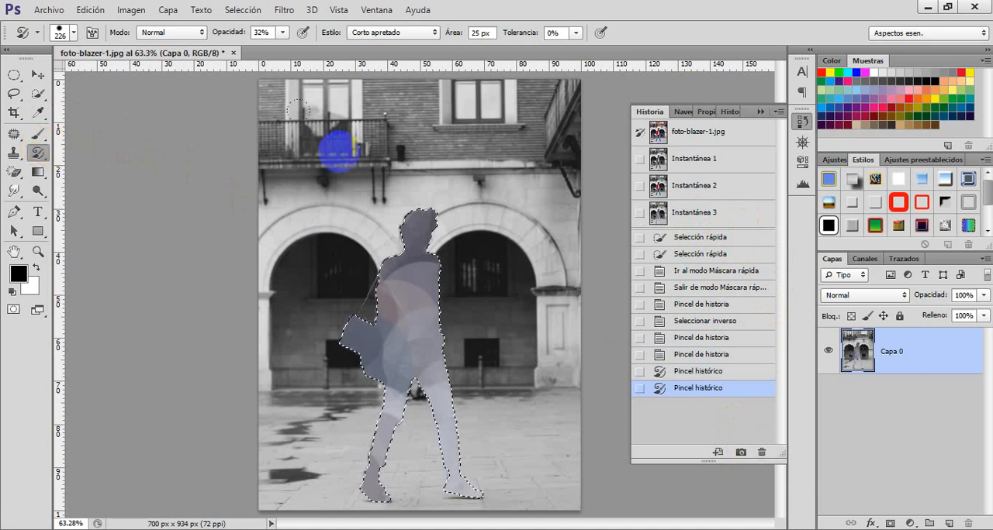
left_click(697, 255)
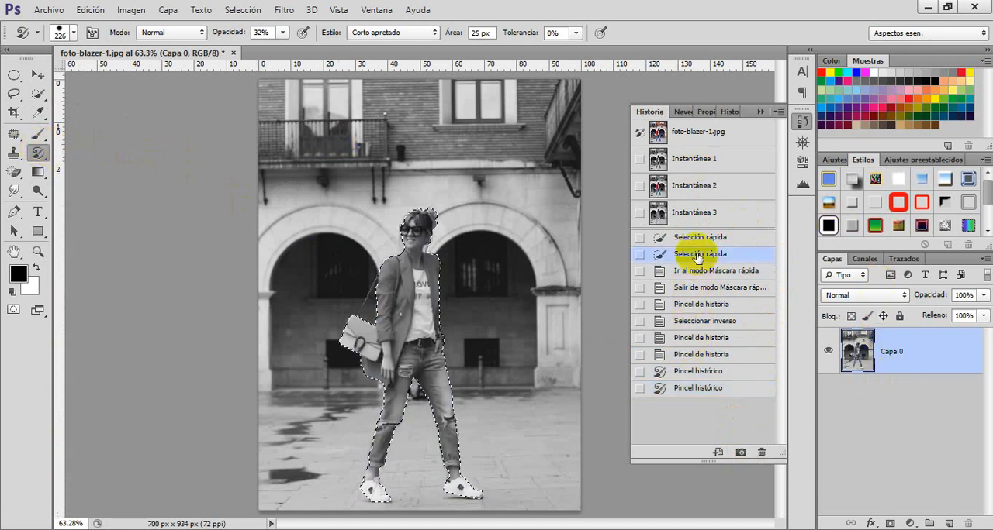
left_click_drag(419, 279, 431, 277)
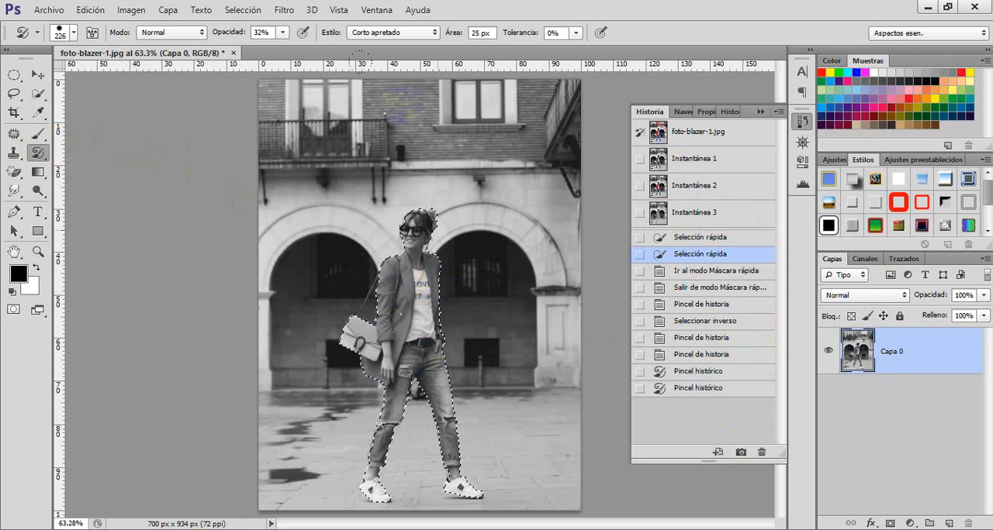
Step: Invert the selection to the background and paint the upper brick facade with the Art History Brush at 26 px
left_click(240, 12)
left_click(245, 69)
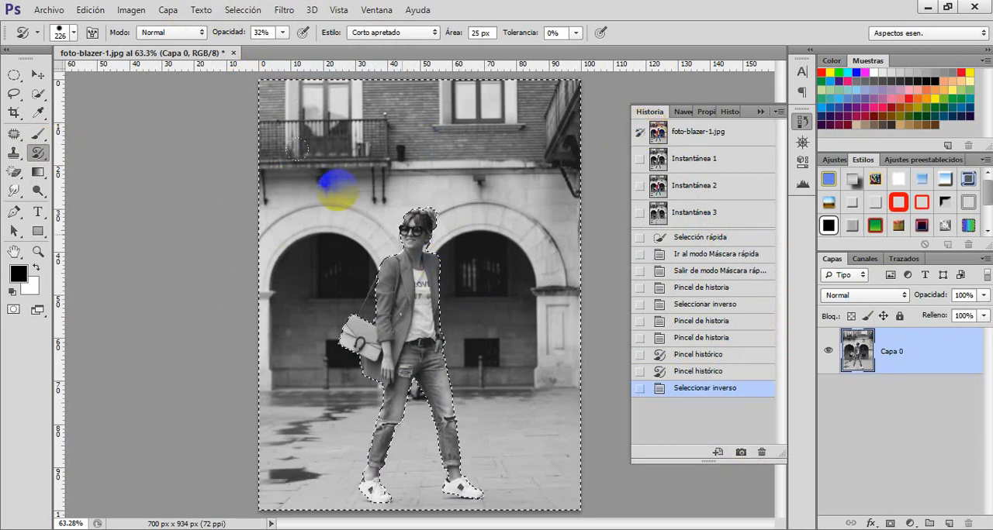
left_click(73, 32)
left_click_drag(132, 81, 38, 82)
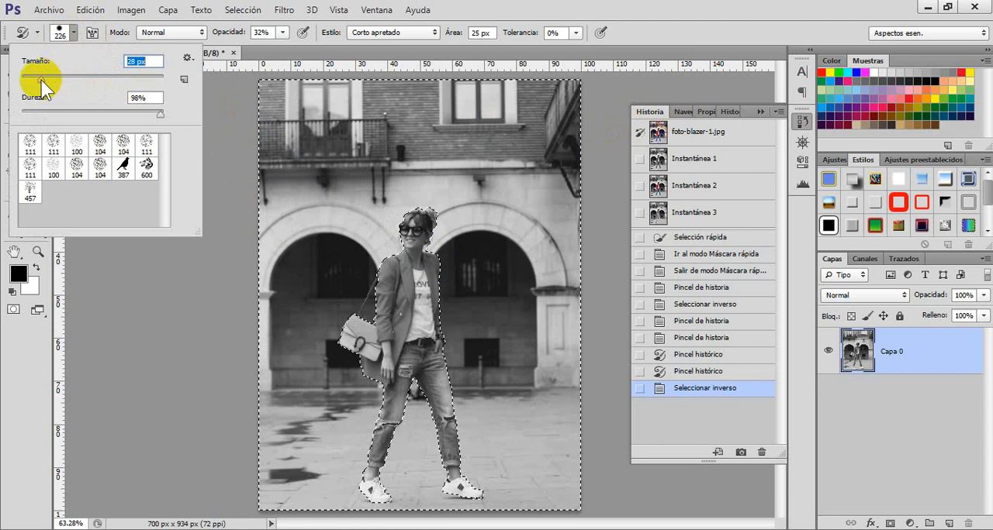
mouse_move(260, 88)
left_mouse_down()
mouse_move(381, 89)
mouse_move(642, 121)
mouse_move(423, 128)
mouse_move(685, 93)
mouse_move(391, 101)
mouse_move(424, 134)
mouse_move(463, 122)
mouse_move(307, 126)
mouse_move(534, 132)
mouse_move(299, 150)
mouse_move(608, 161)
mouse_move(495, 170)
mouse_move(336, 154)
mouse_move(271, 169)
mouse_move(568, 165)
mouse_move(297, 144)
mouse_move(601, 139)
mouse_move(305, 123)
mouse_move(544, 108)
mouse_move(327, 108)
mouse_move(531, 108)
mouse_move(545, 126)
mouse_move(330, 163)
mouse_move(444, 175)
mouse_move(507, 197)
left_mouse_up()
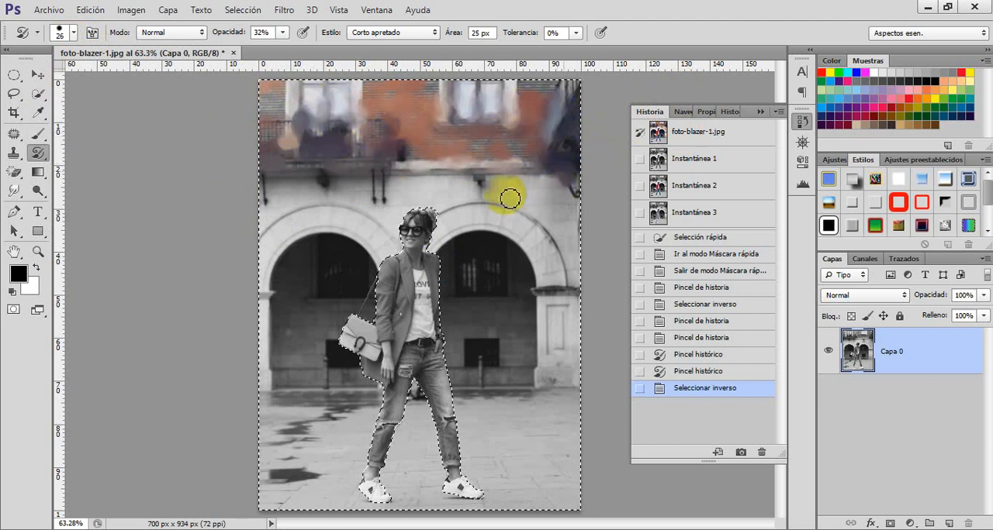
Step: Raise the Art History Brush opacity to 100% and paint along the cornice and the upper parts of the arches
left_click(282, 31)
left_click_drag(283, 48, 352, 65)
left_click_drag(263, 163, 319, 167)
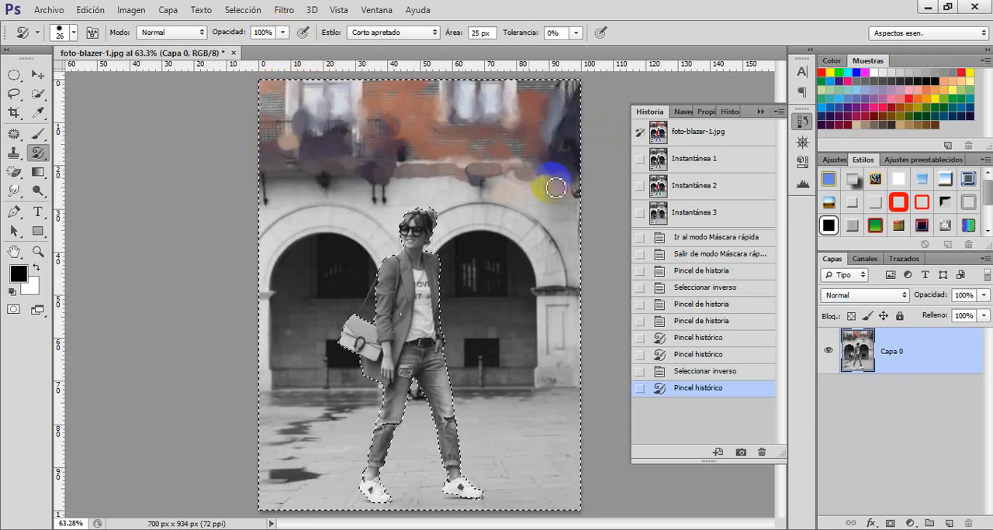
left_click_drag(543, 200, 423, 250)
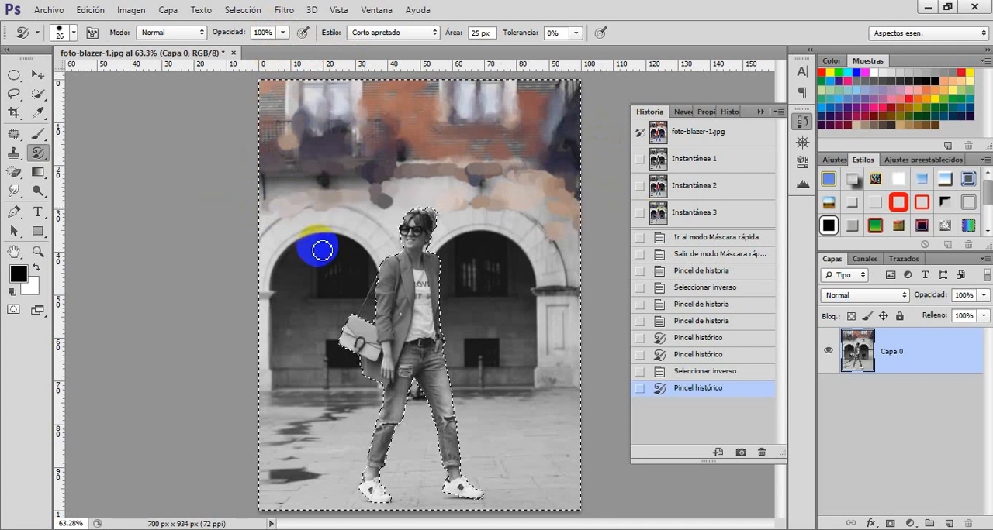
mouse_move(300, 247)
left_mouse_down()
mouse_move(628, 240)
mouse_move(230, 275)
left_mouse_up()
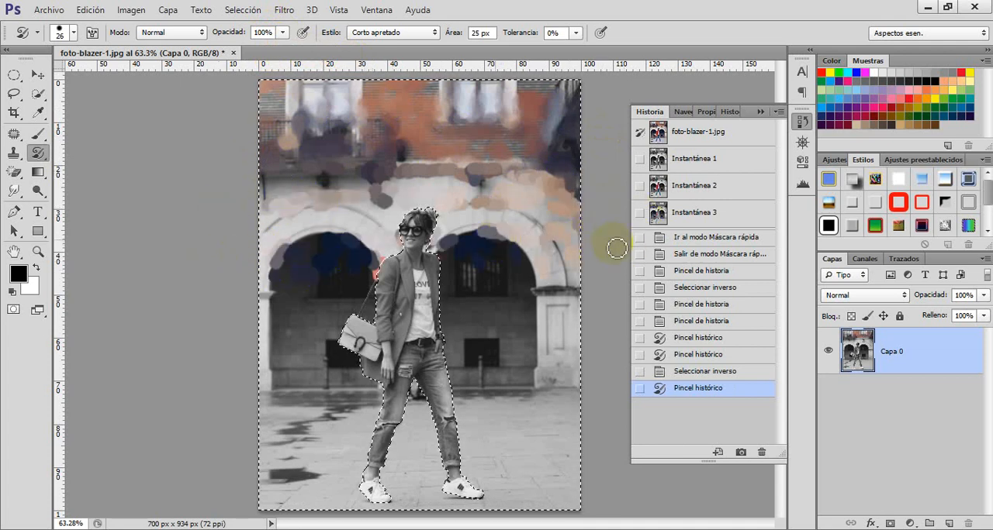
left_click_drag(459, 268, 459, 268)
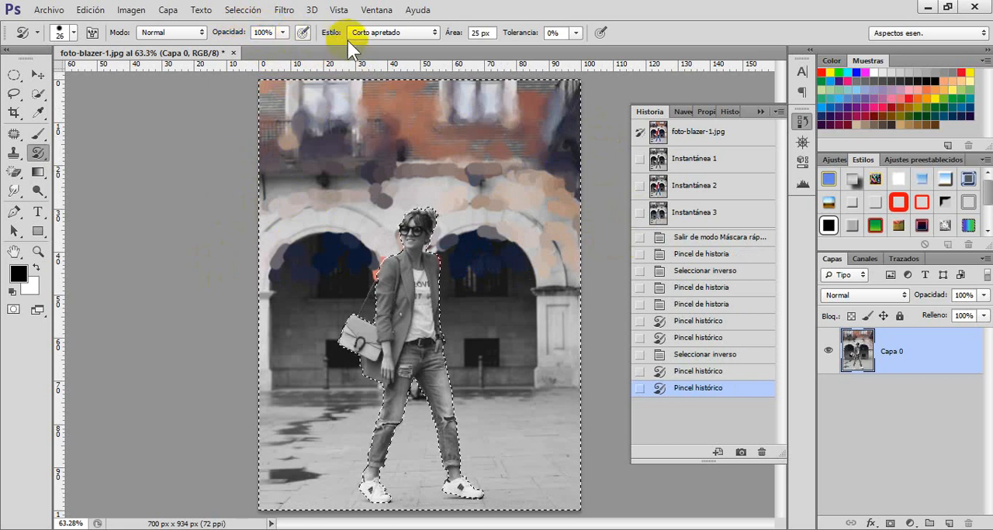
Step: Set the Art History Brush tolerance to 100% and paint over the arches, the stone pillar and the ground
left_click(576, 34)
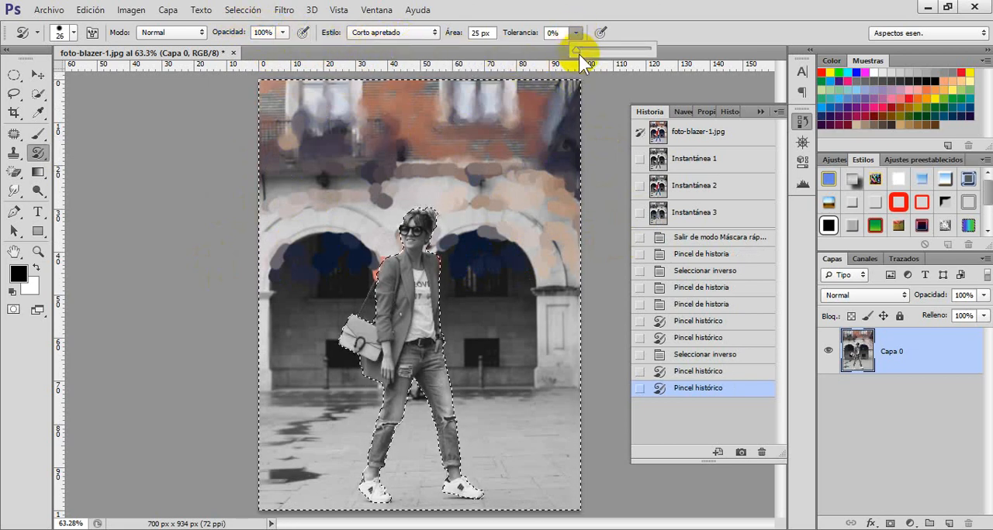
left_click_drag(578, 50, 659, 50)
left_click(481, 144)
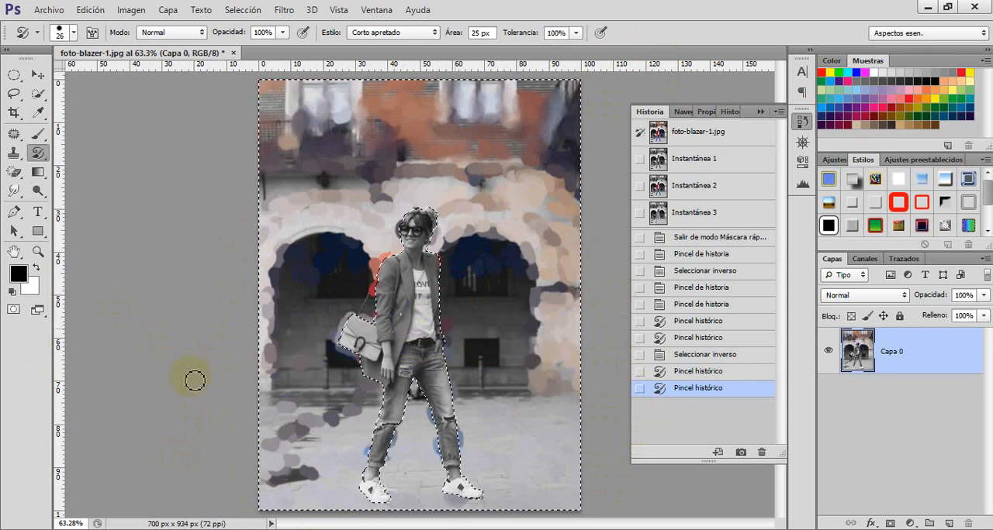
left_click(432, 323)
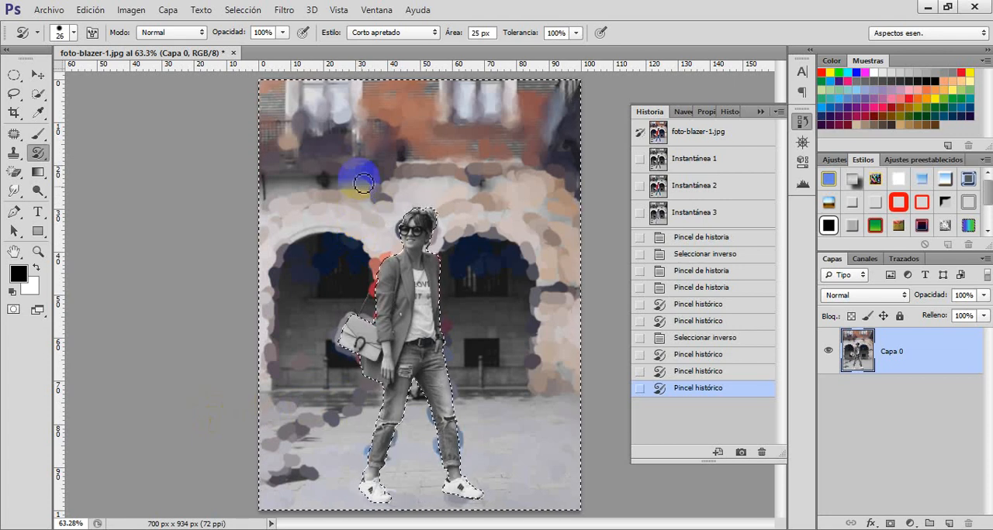
Step: Set the Art History Brush area to 100 px and paint more strokes over the background around the woman
left_click(483, 34)
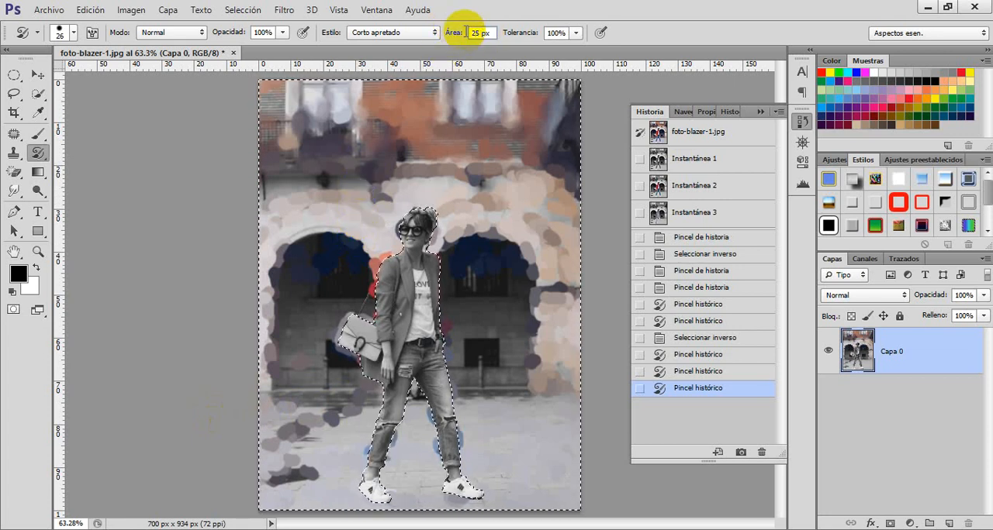
type("100")
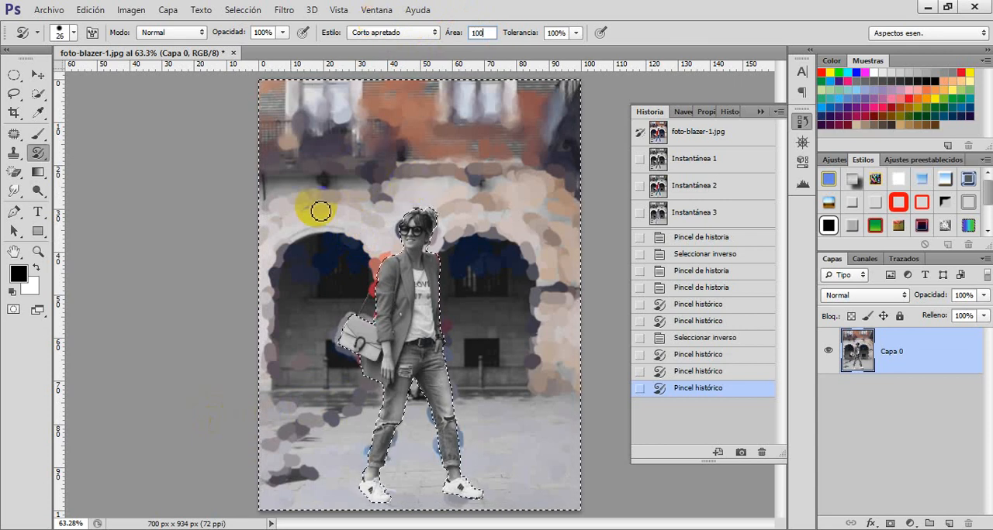
left_click_drag(413, 190, 459, 253)
left_click_drag(371, 332, 397, 371)
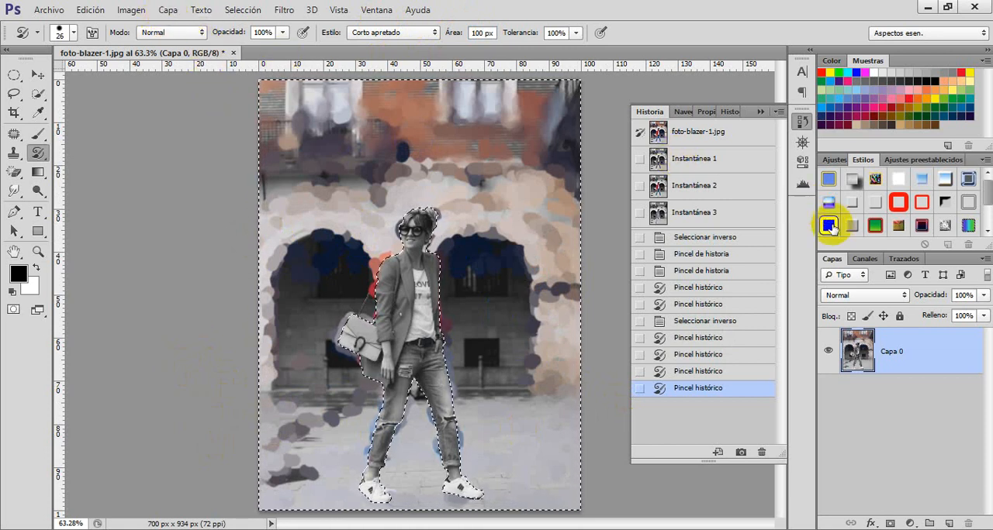
Step: Return to the inverted selection state and enlarge the Art History Brush to 199 px
left_click(697, 327)
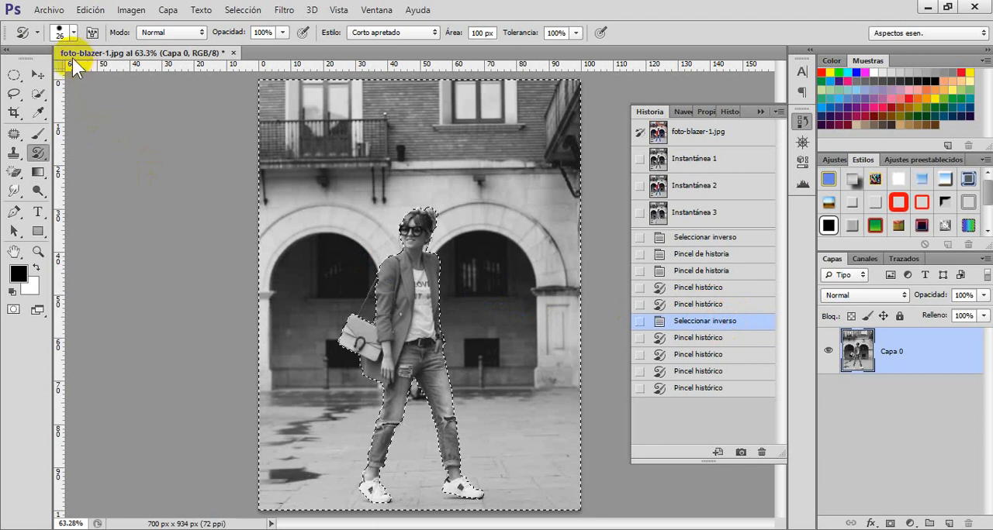
left_click(74, 32)
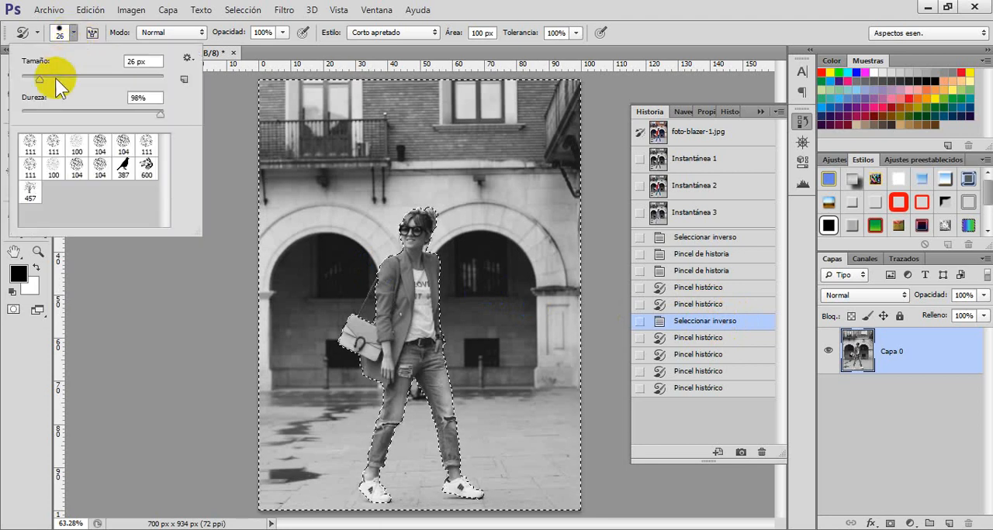
left_click_drag(40, 78, 129, 83)
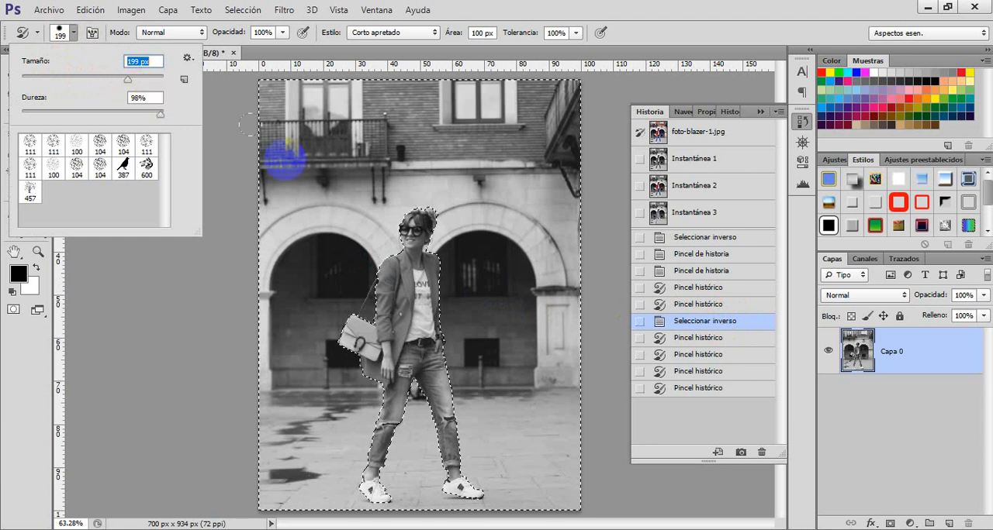
Step: Cover the background with large Art History Brush strokes and save the result as a history snapshot
mouse_move(276, 128)
left_mouse_down()
mouse_move(263, 115)
mouse_move(476, 129)
mouse_move(570, 176)
left_mouse_up()
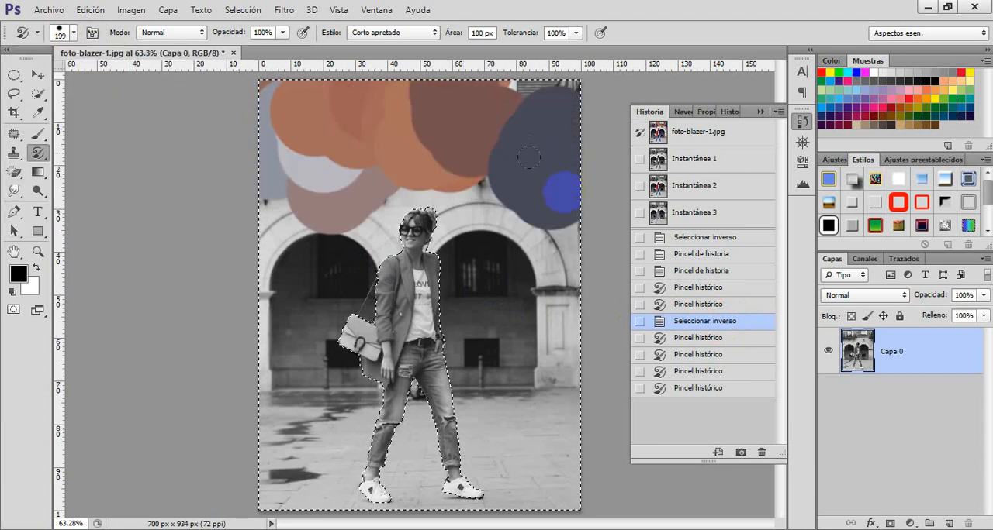
mouse_move(370, 189)
left_mouse_down()
mouse_move(288, 202)
mouse_move(255, 236)
left_mouse_up()
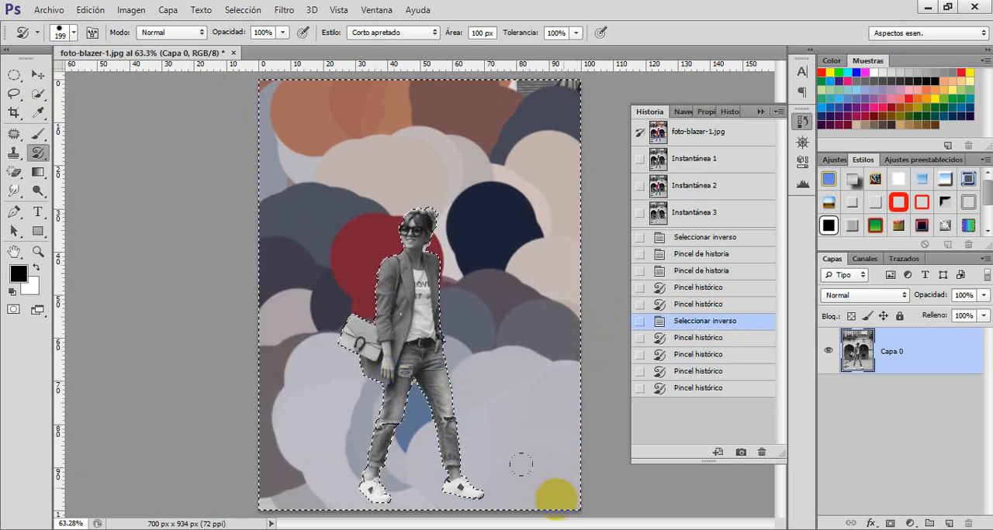
left_click_drag(158, 458, 84, 255)
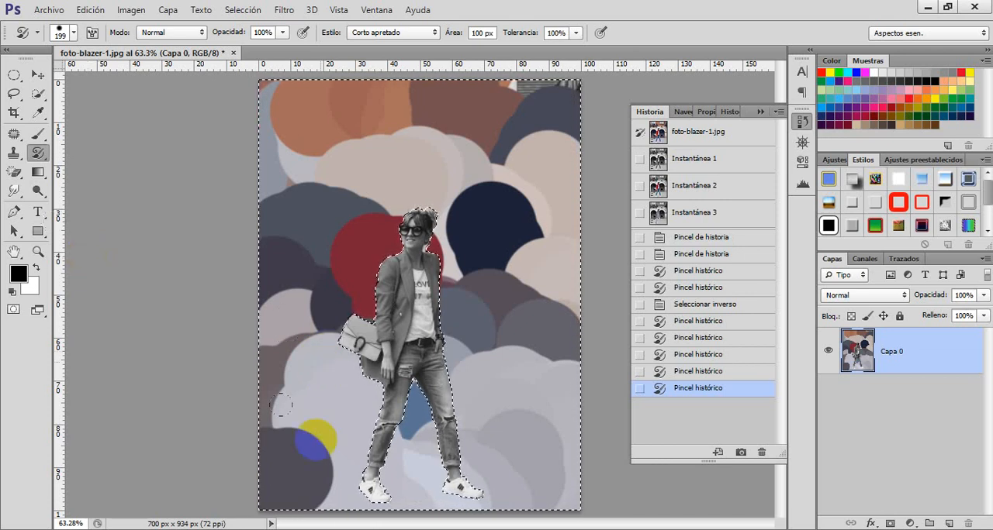
left_click(740, 453)
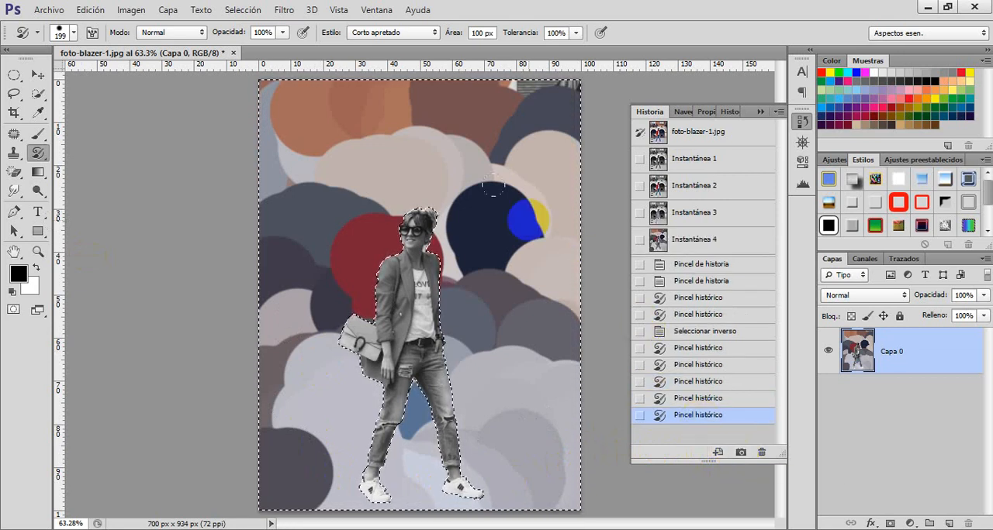